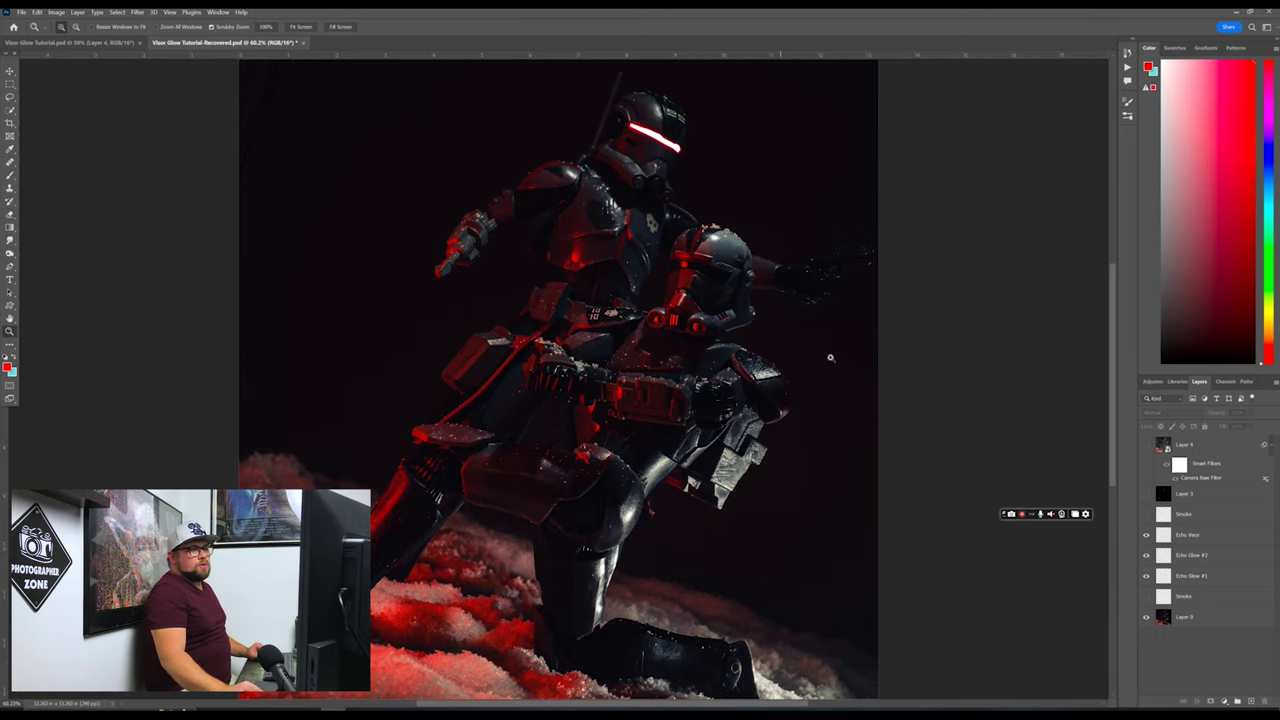
Step: Zoom in on the second trooper's helmet, make Layer 0 active, and pick the Pen tool
left_click_drag(699, 259, 699, 259)
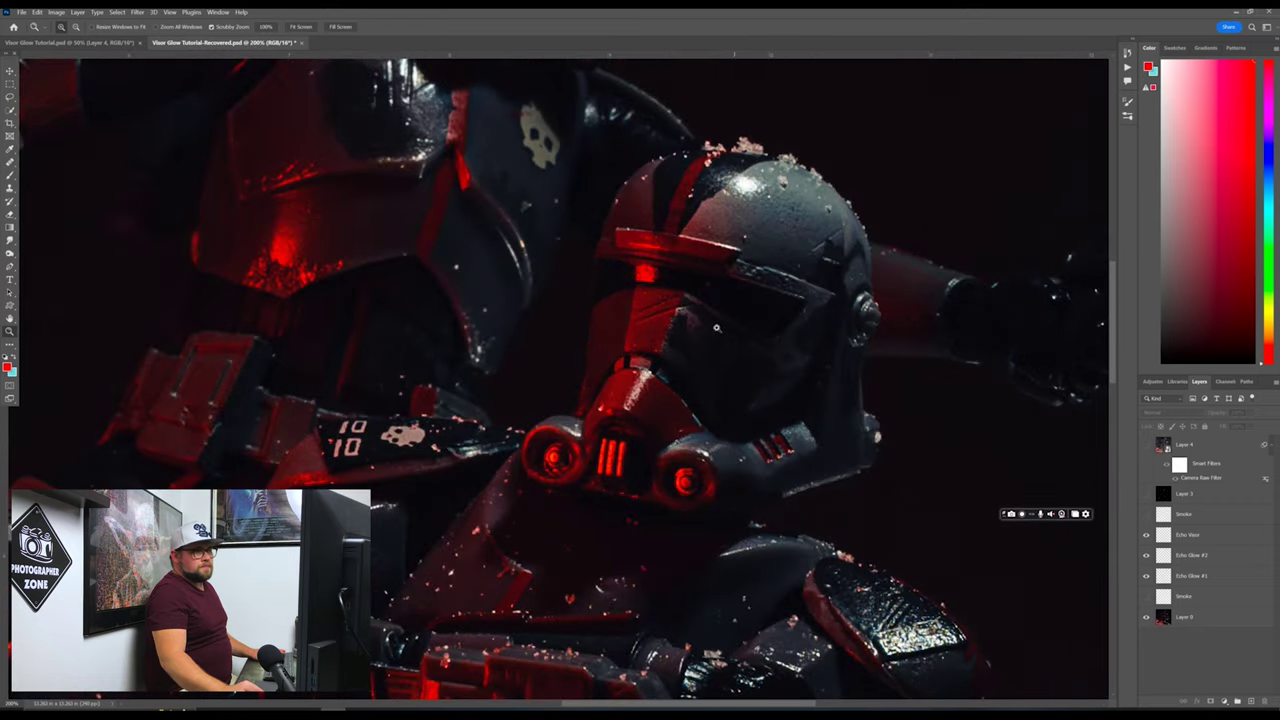
left_click_drag(715, 349, 699, 301)
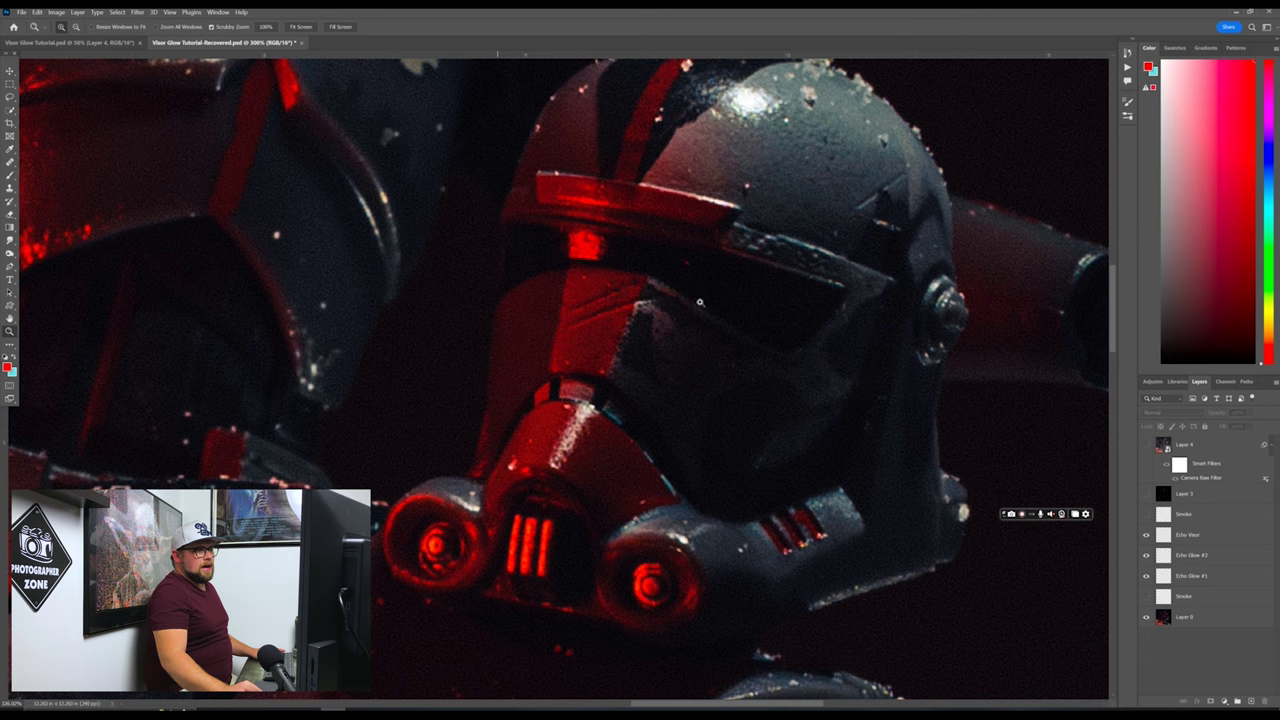
left_click(1183, 622)
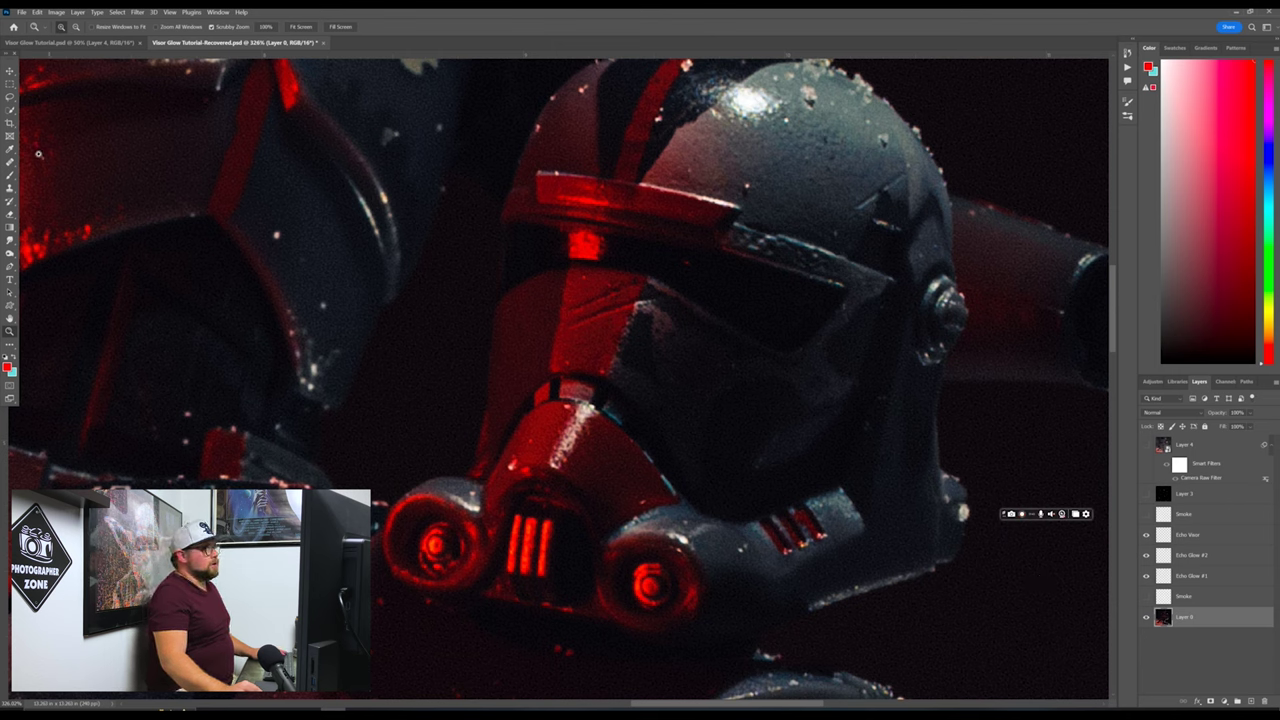
left_click(10, 266)
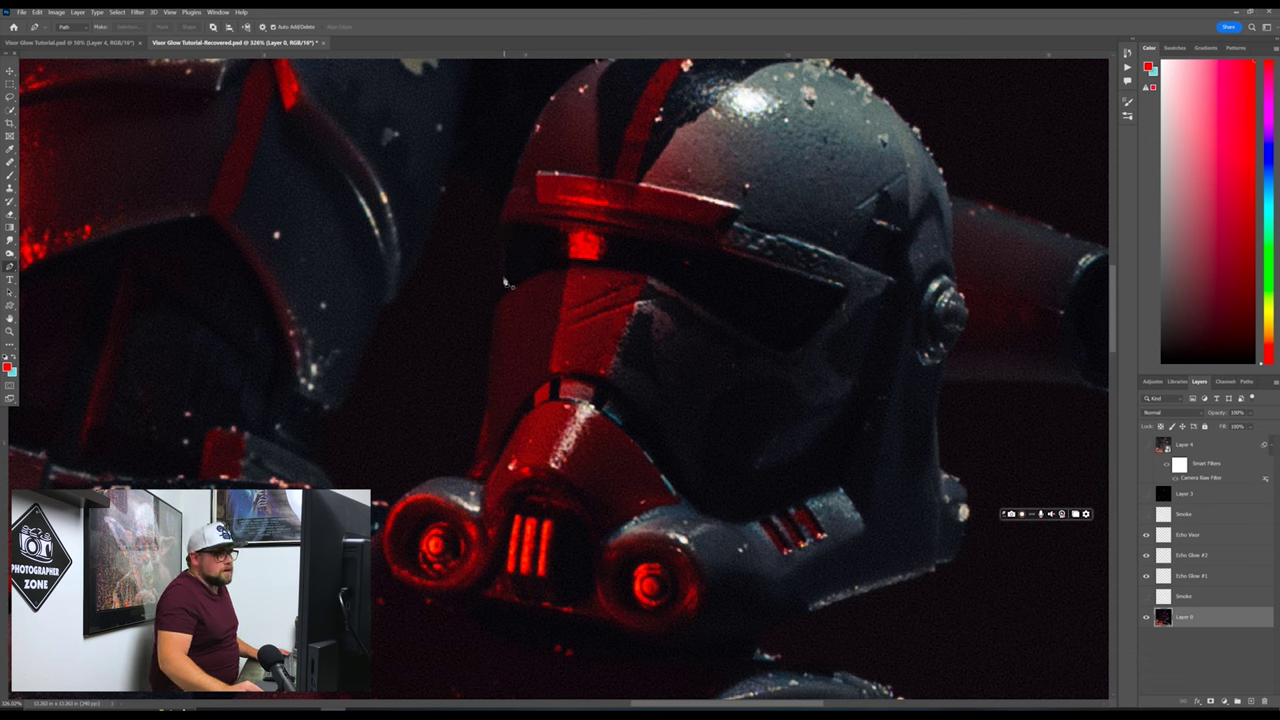
Step: Trace a closed Pen path along the visor's left and lower edges, closing it at the upper-left start point
left_click(507, 228)
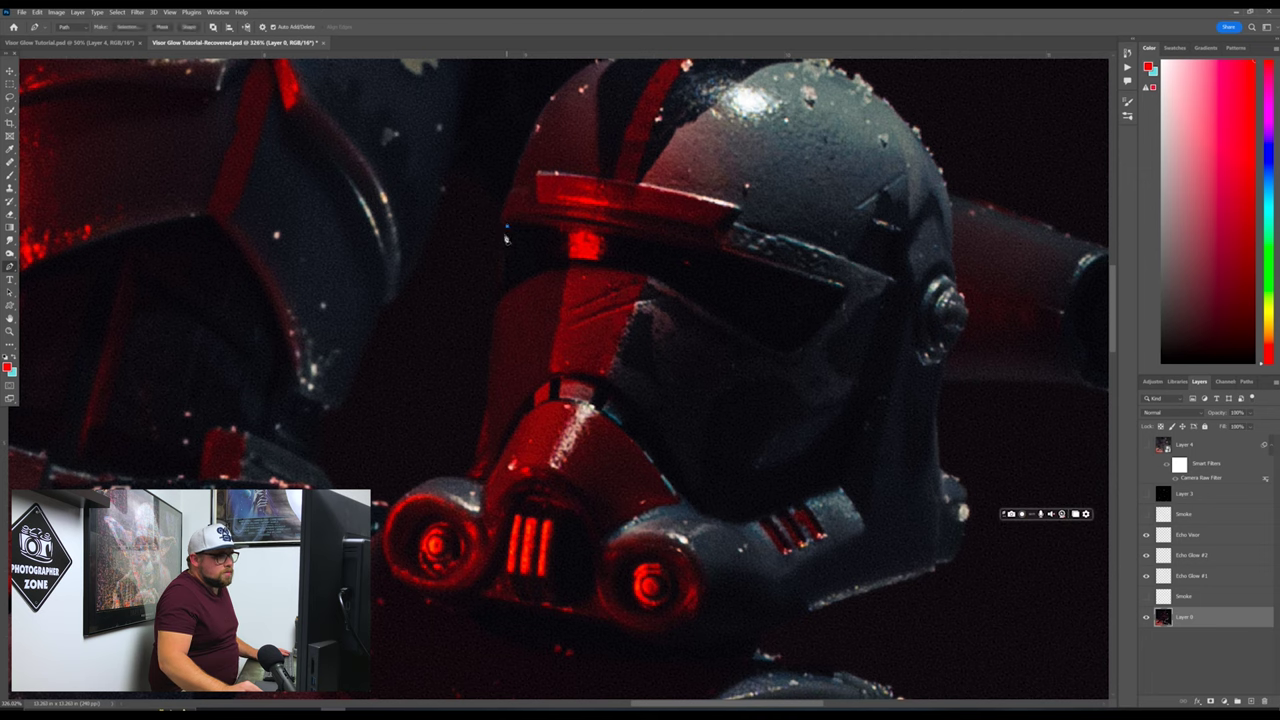
left_click(499, 310)
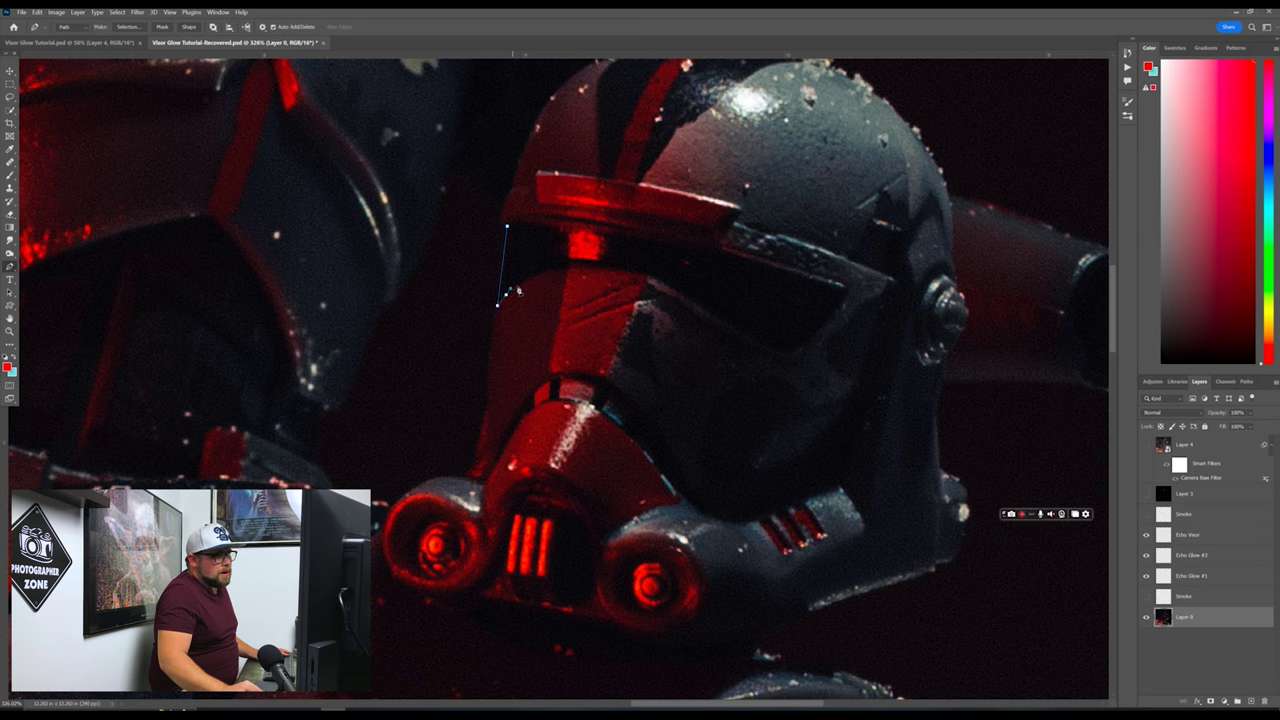
left_click(519, 289)
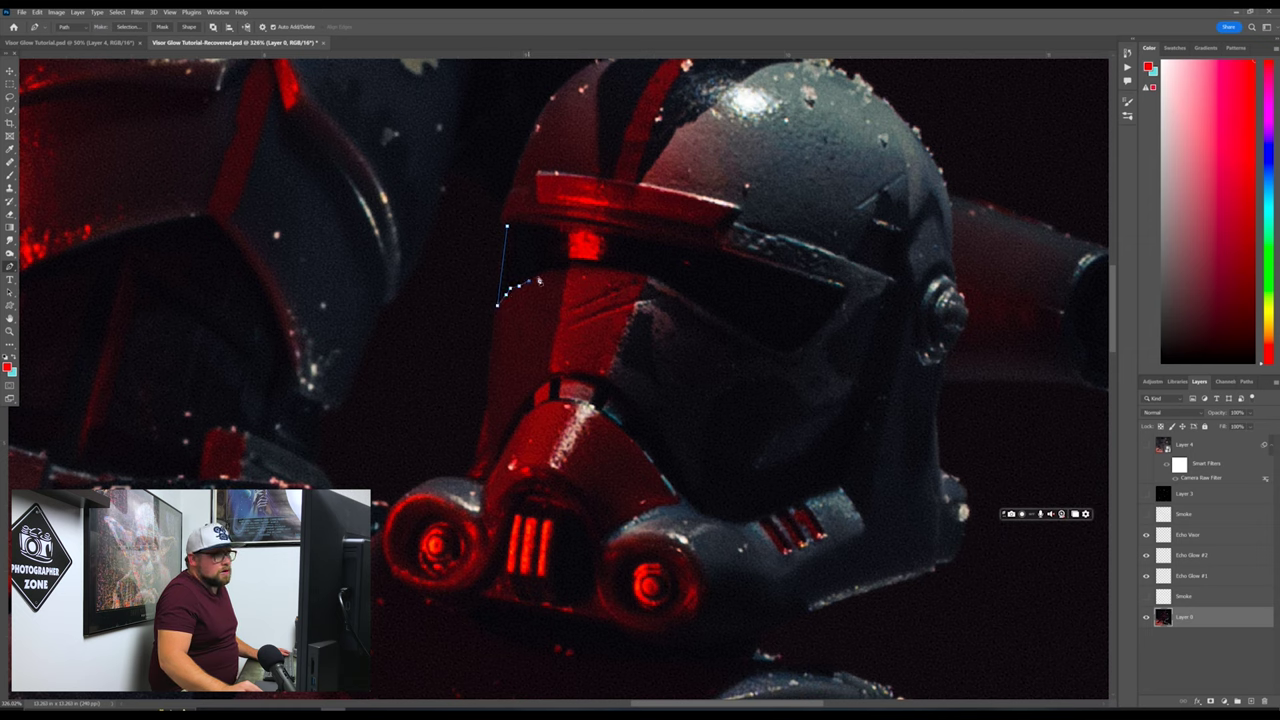
left_click(540, 277)
left_click(567, 270)
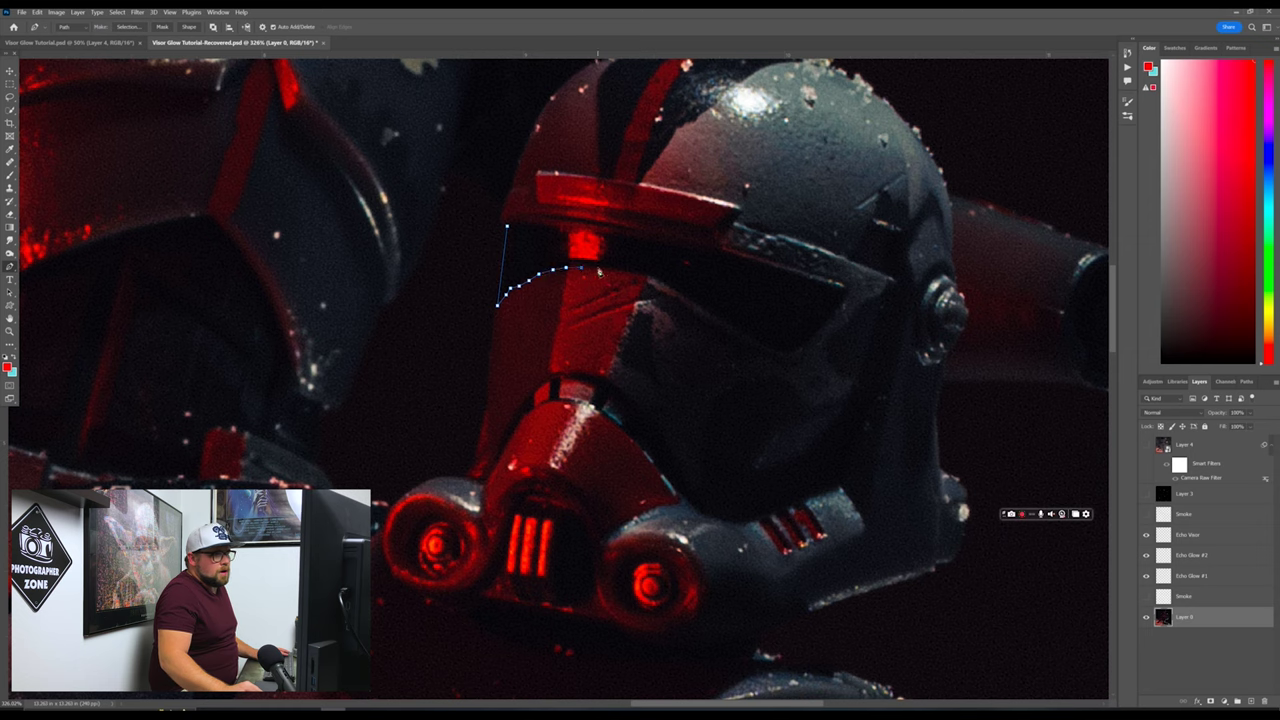
left_click(599, 270)
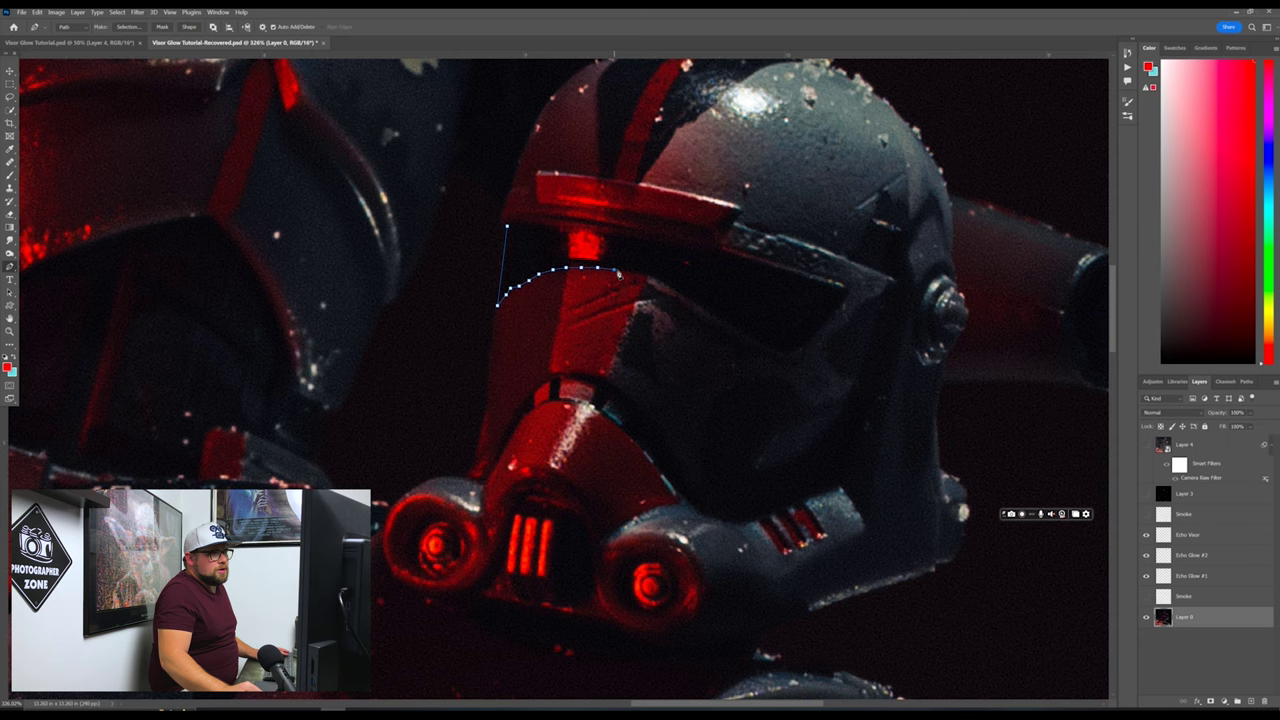
left_click(633, 274)
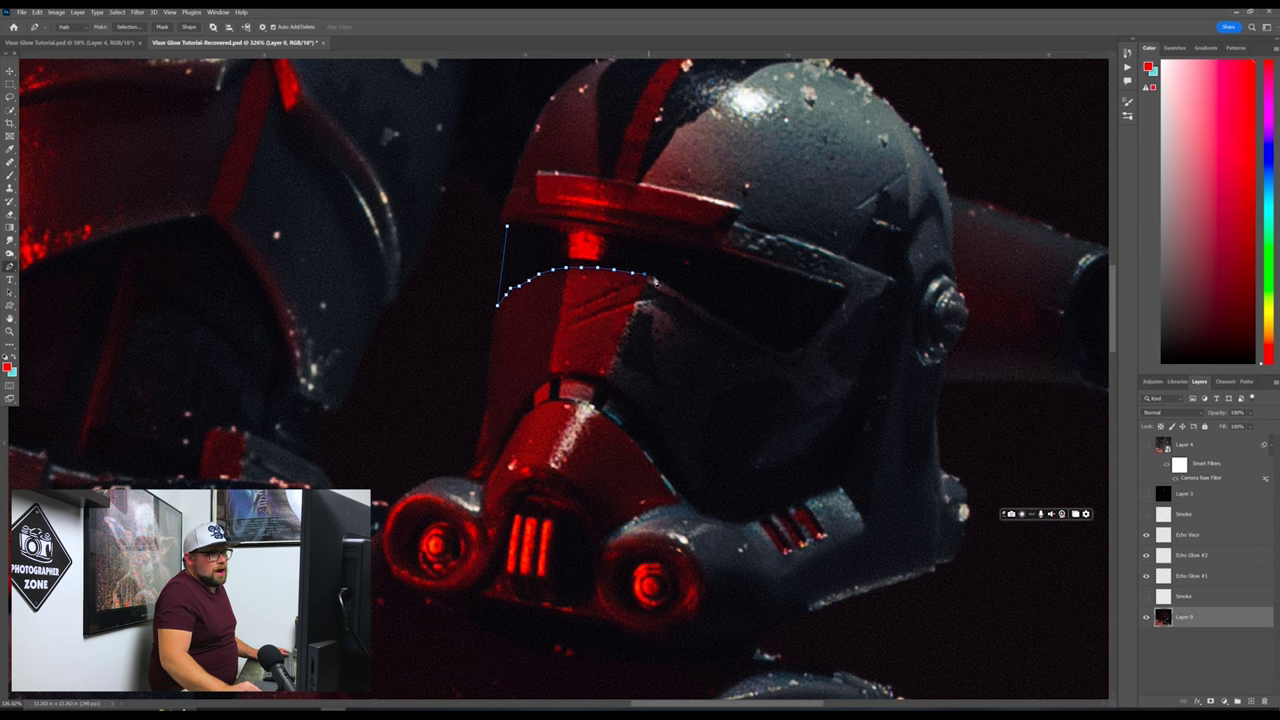
left_click(663, 286)
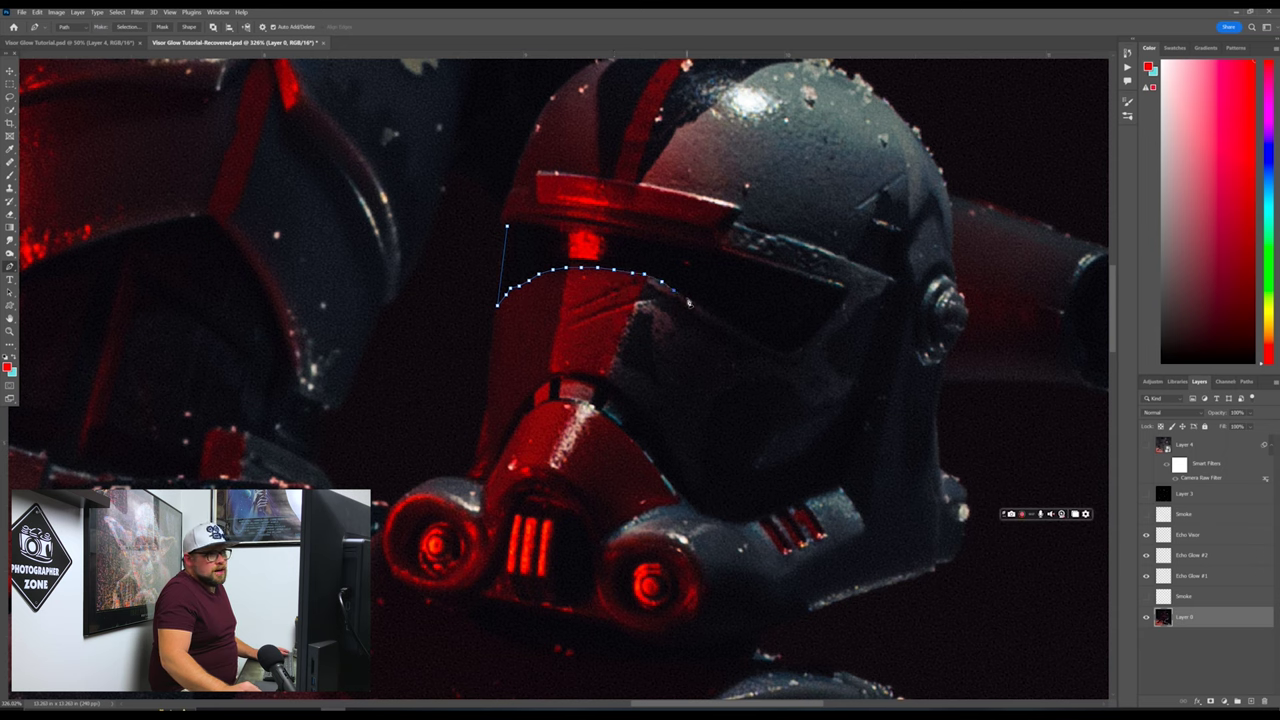
left_click(704, 312)
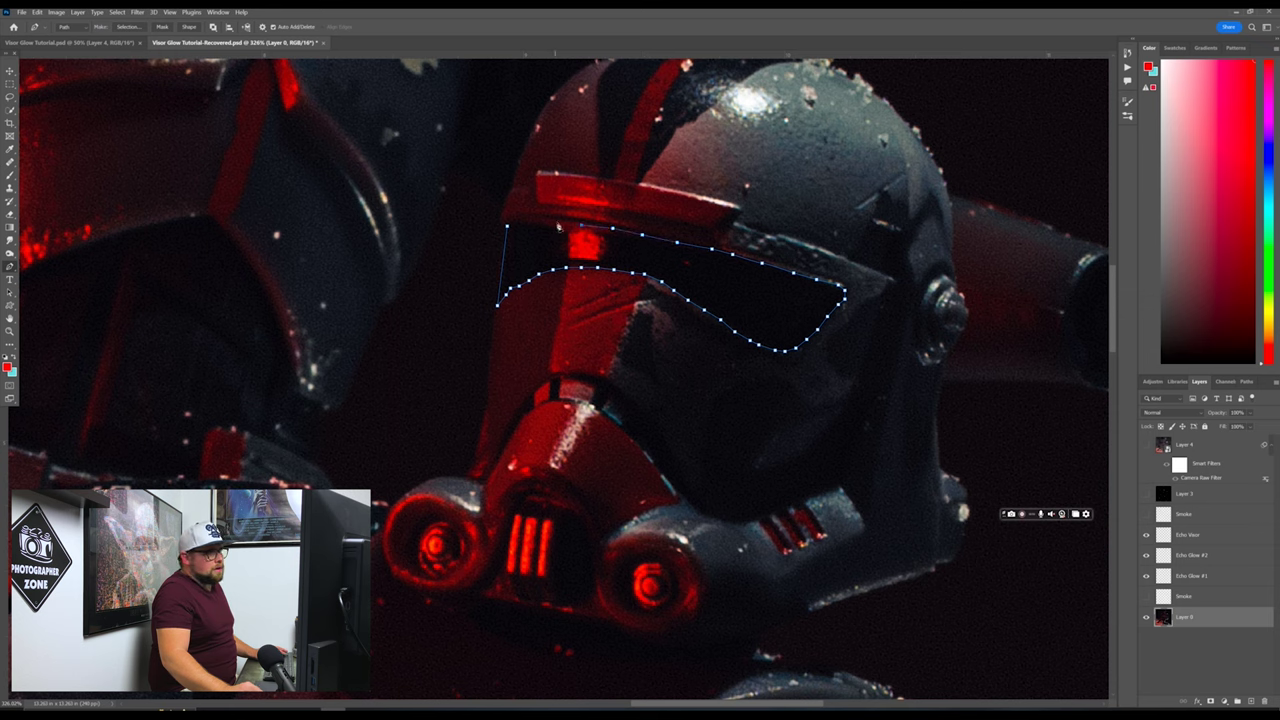
left_click(508, 228)
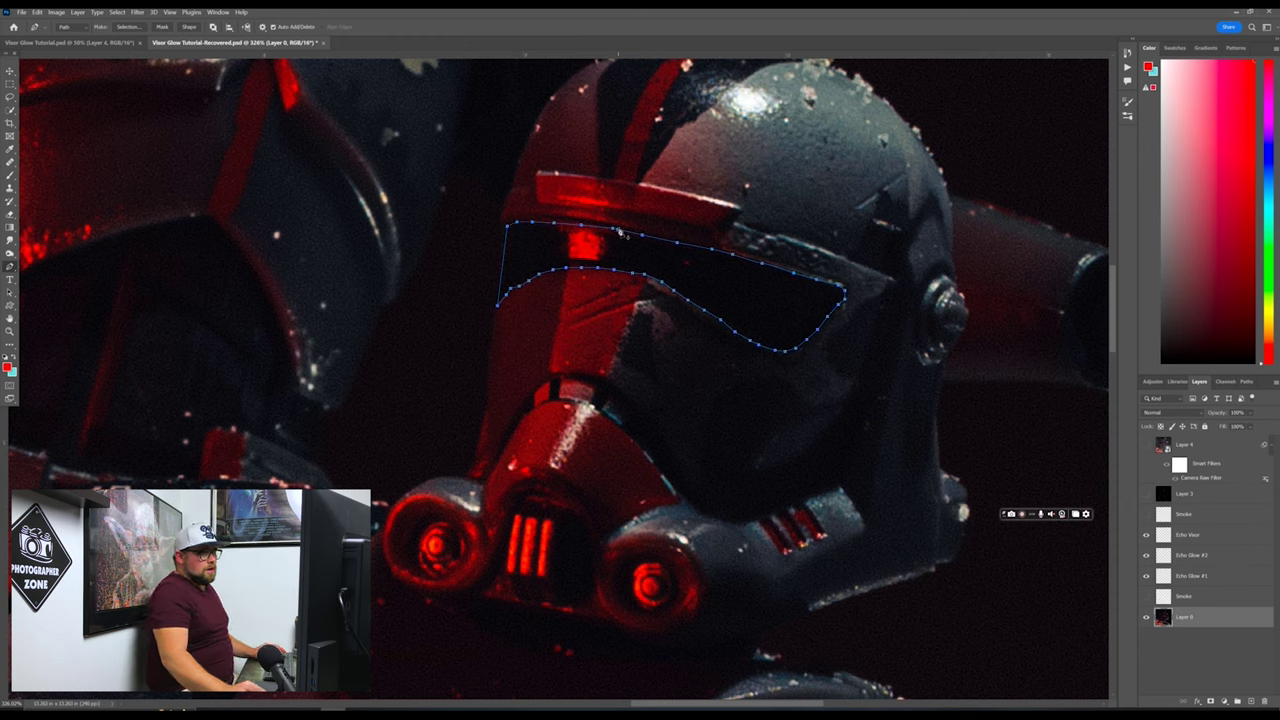
Step: Turn the visor path into a selection and copy it onto a new layer with Ctrl+J
right_click(549, 255)
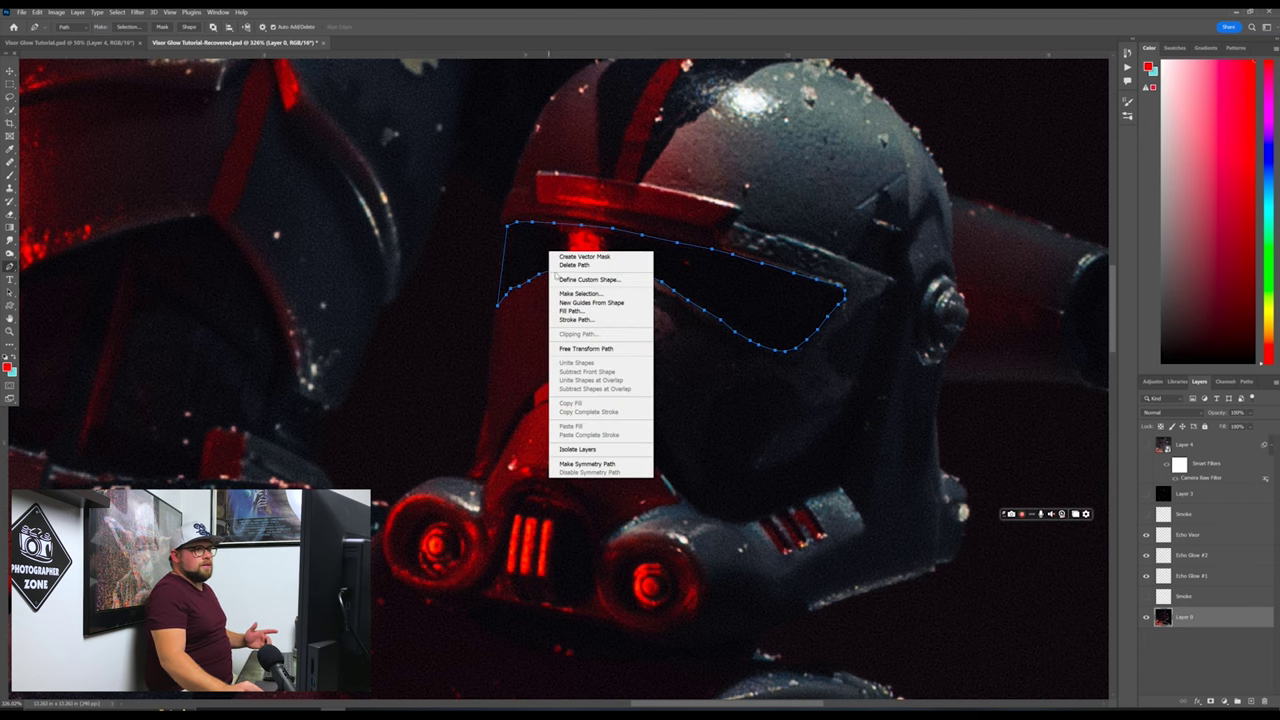
left_click(579, 293)
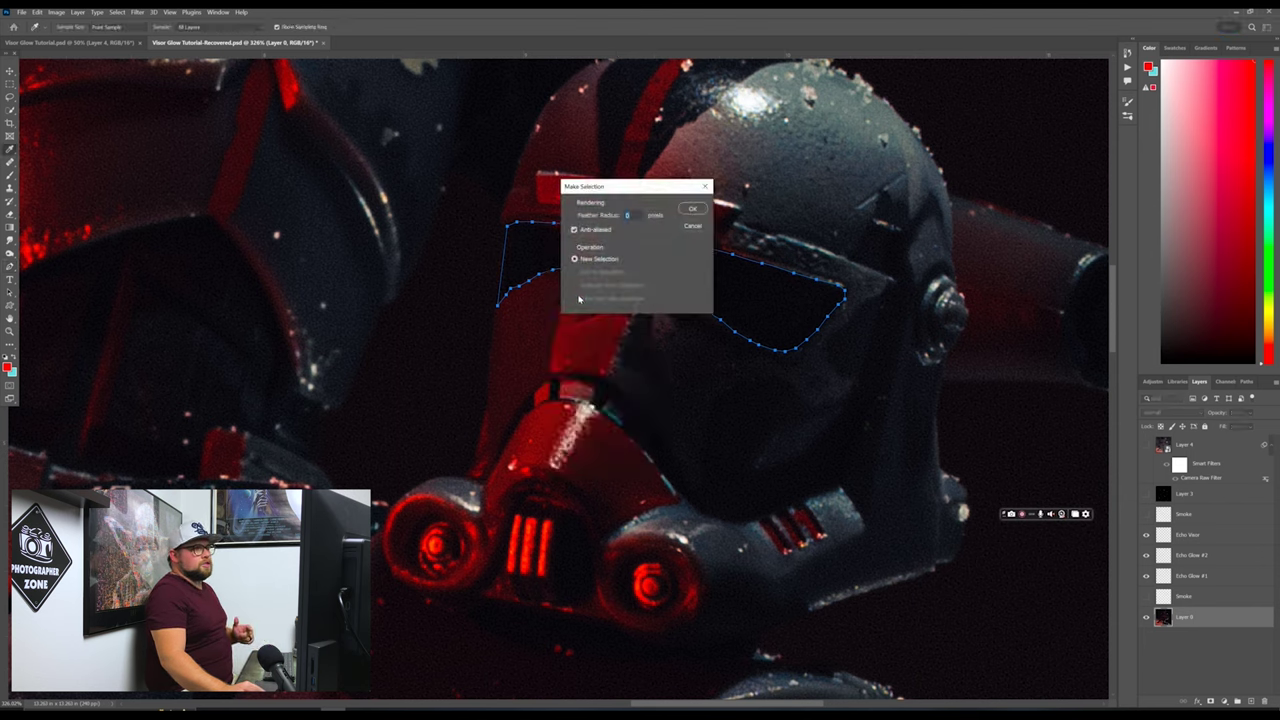
left_click(687, 211)
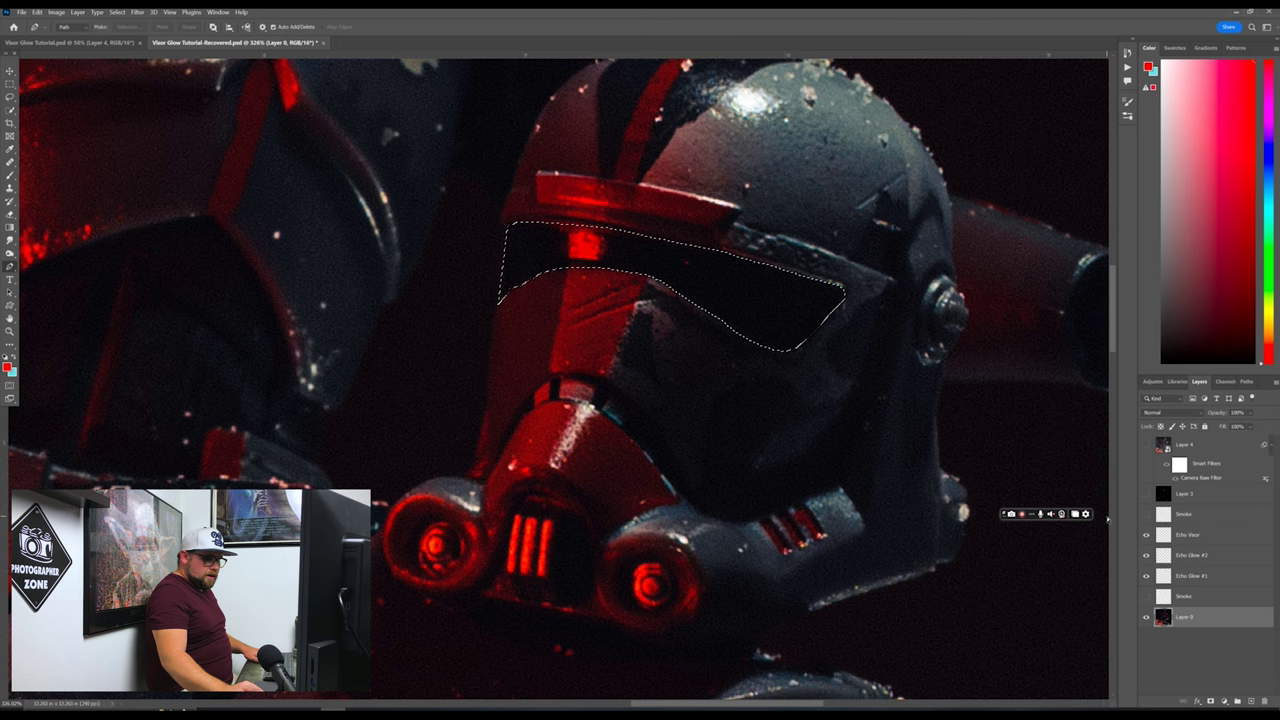
key("ctrl+j")
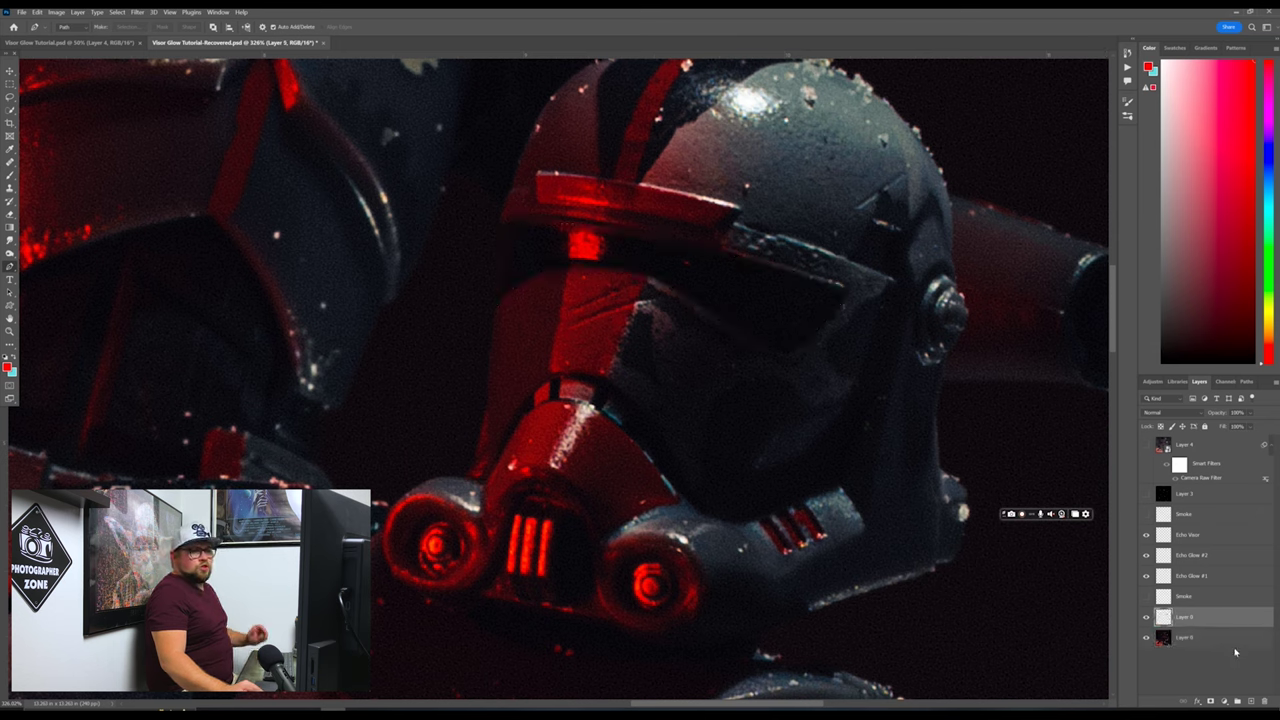
Step: Move the new layer above Smoke, name it Hunter Visor, and toggle Layer 0 to check the cutout
left_click_drag(1190, 614, 1189, 590)
double_click(1185, 596)
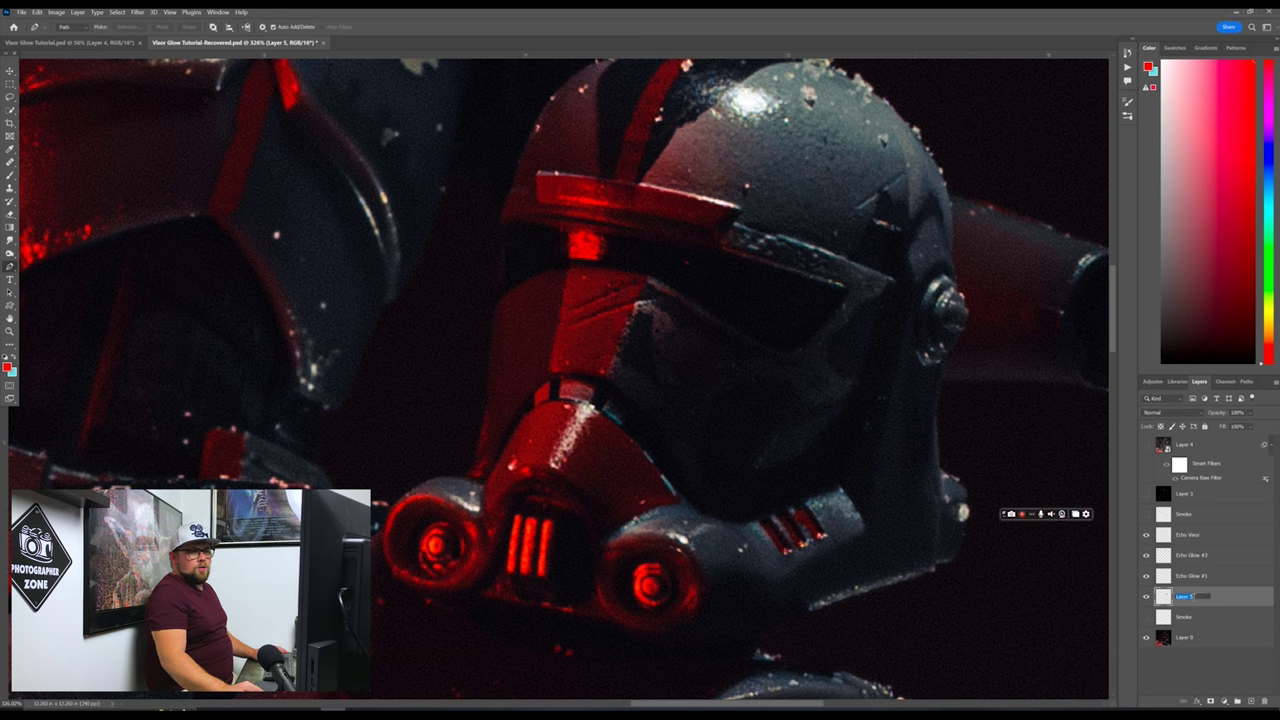
type("Visor")
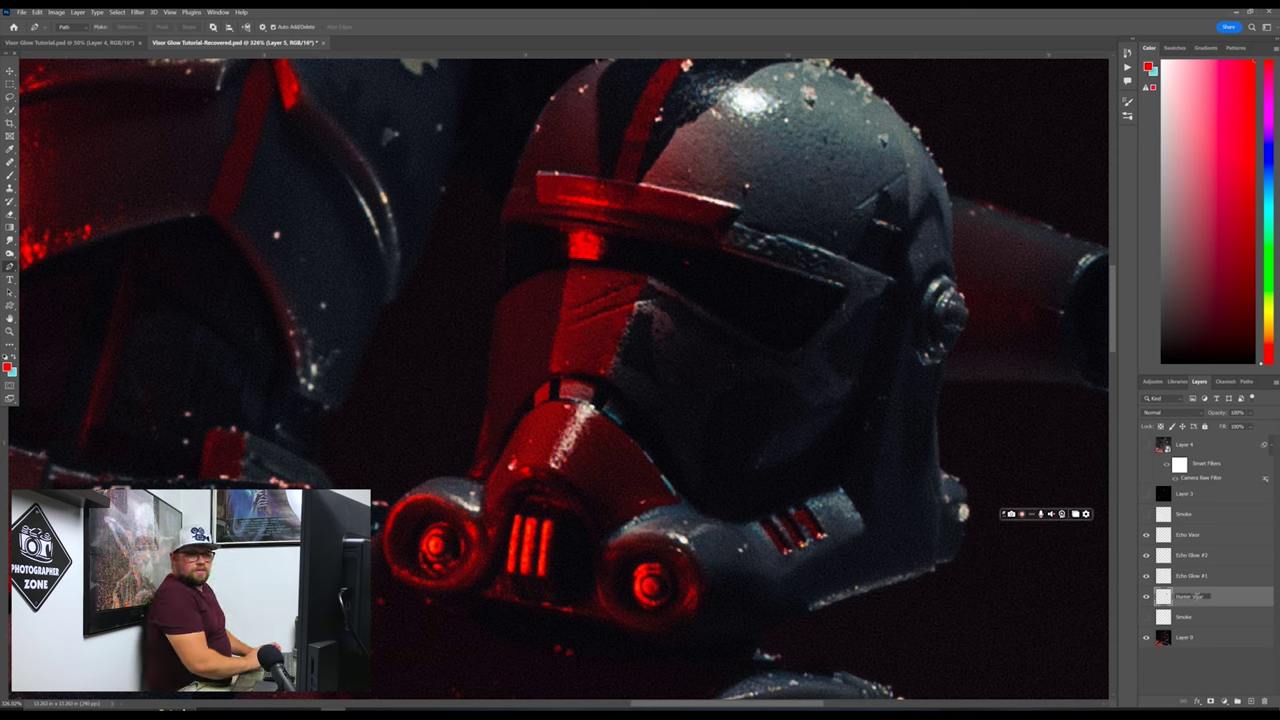
key("Return")
left_click(1204, 658)
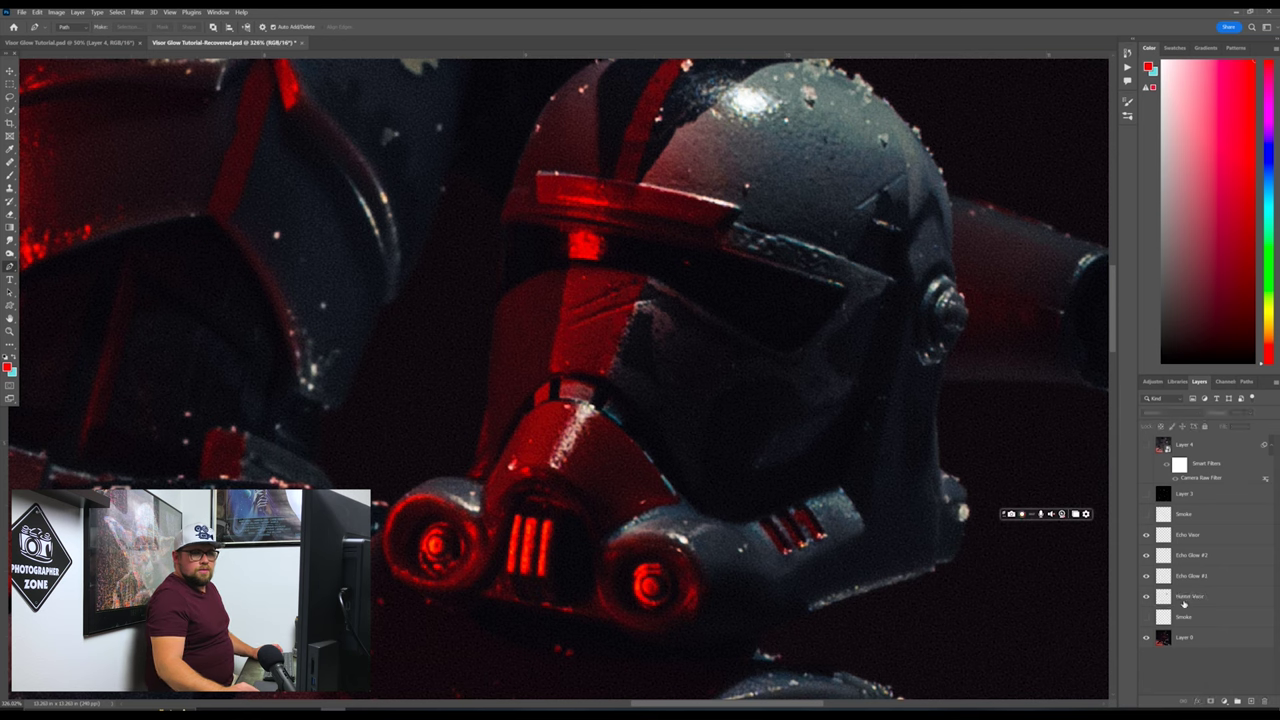
left_click(1189, 599)
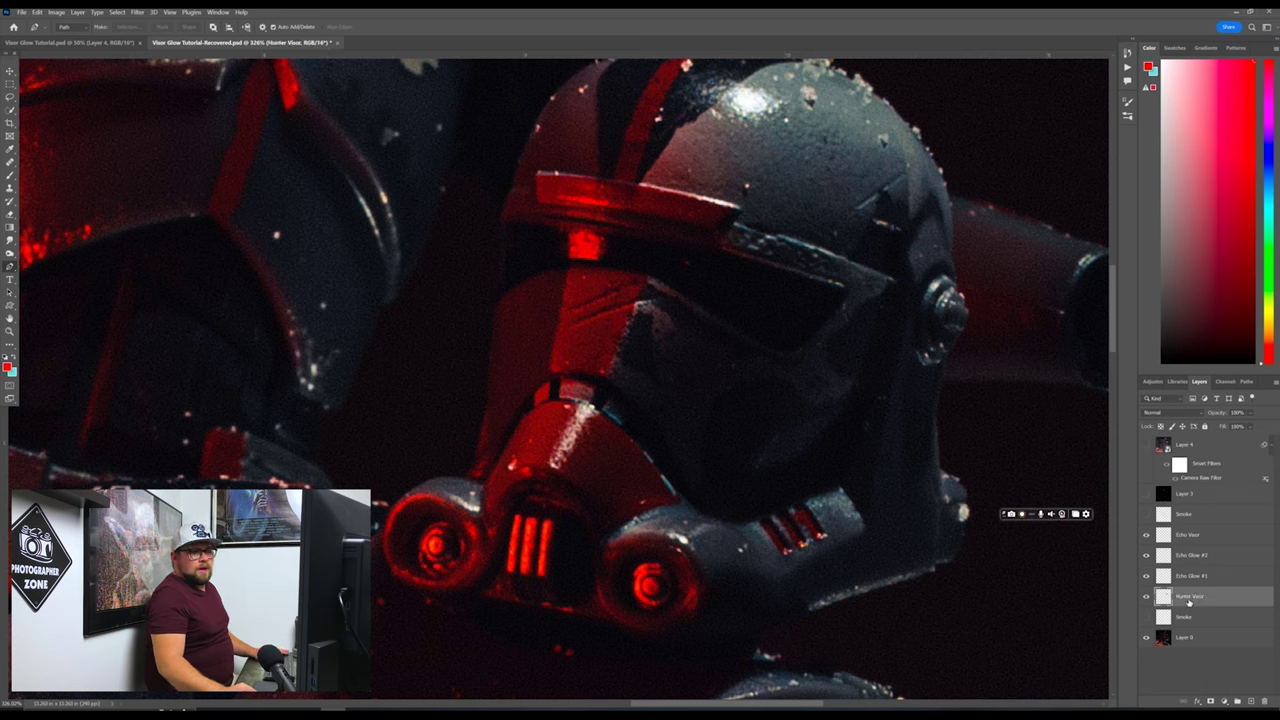
left_click(1147, 637)
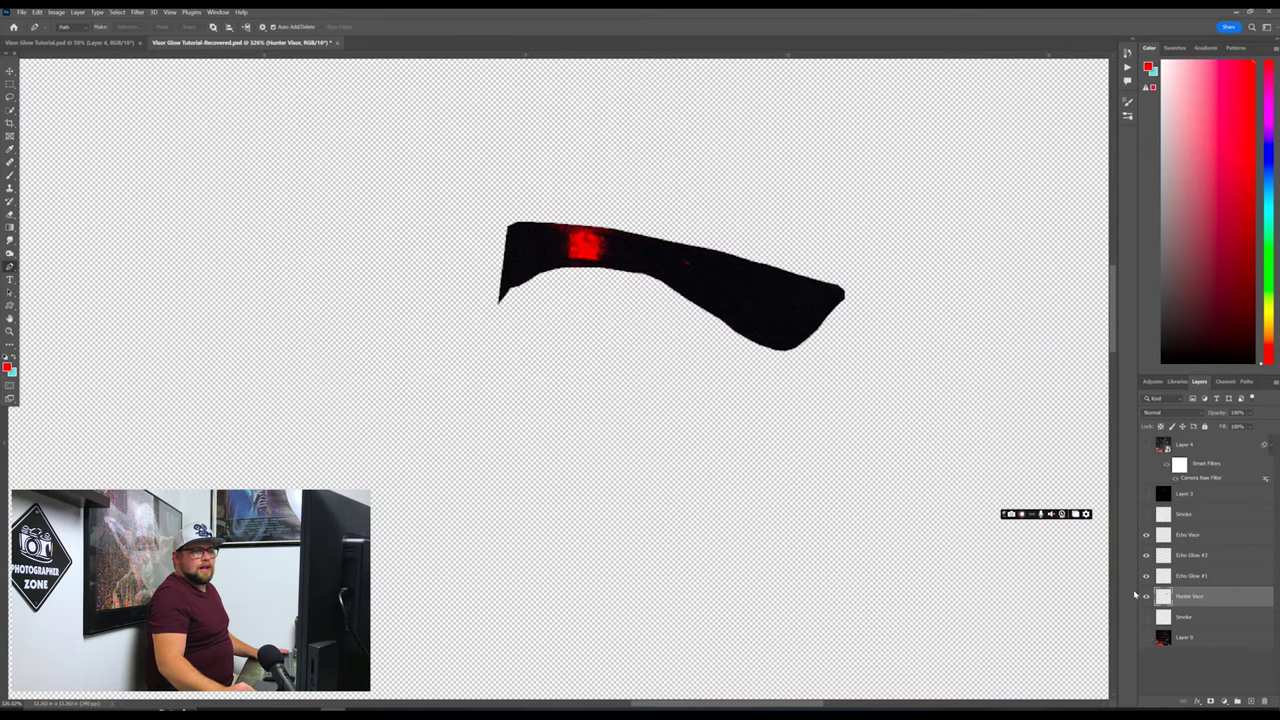
left_click(1146, 640)
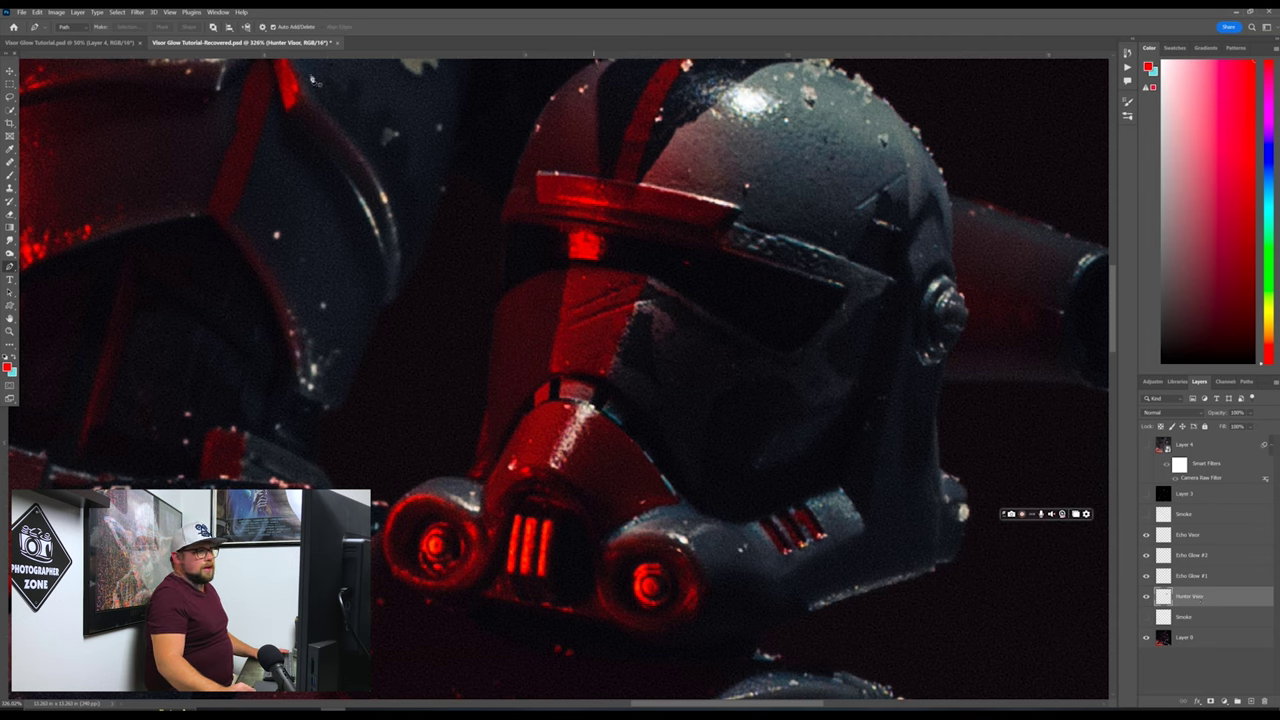
Step: Apply Levels with output black at 255 to turn the Hunter Visor layer solid white
left_click(57, 12)
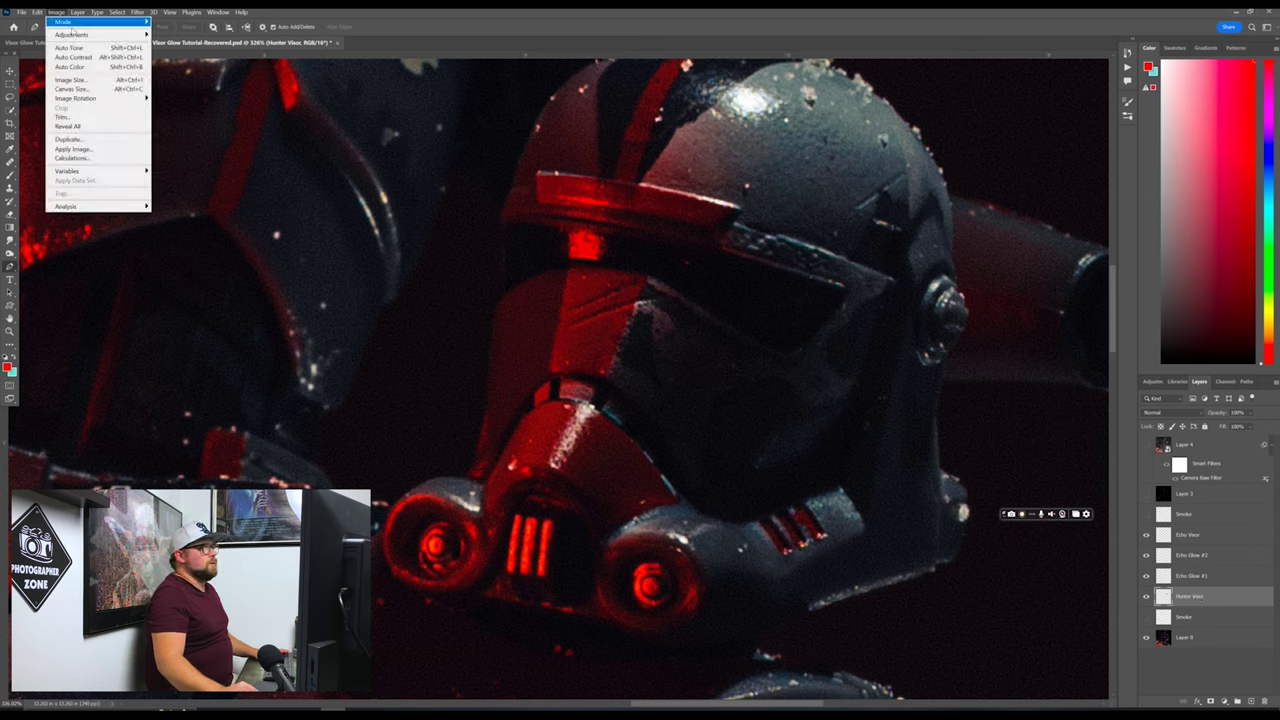
mouse_move(85, 36)
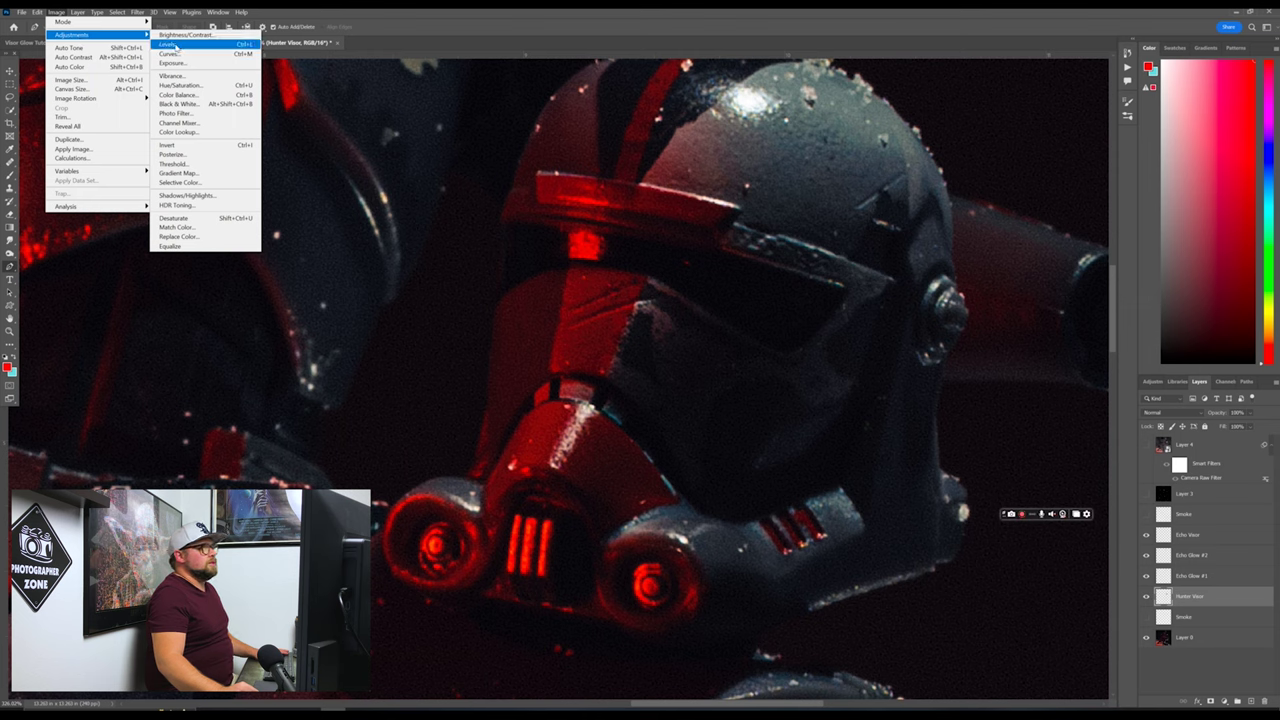
left_click(172, 46)
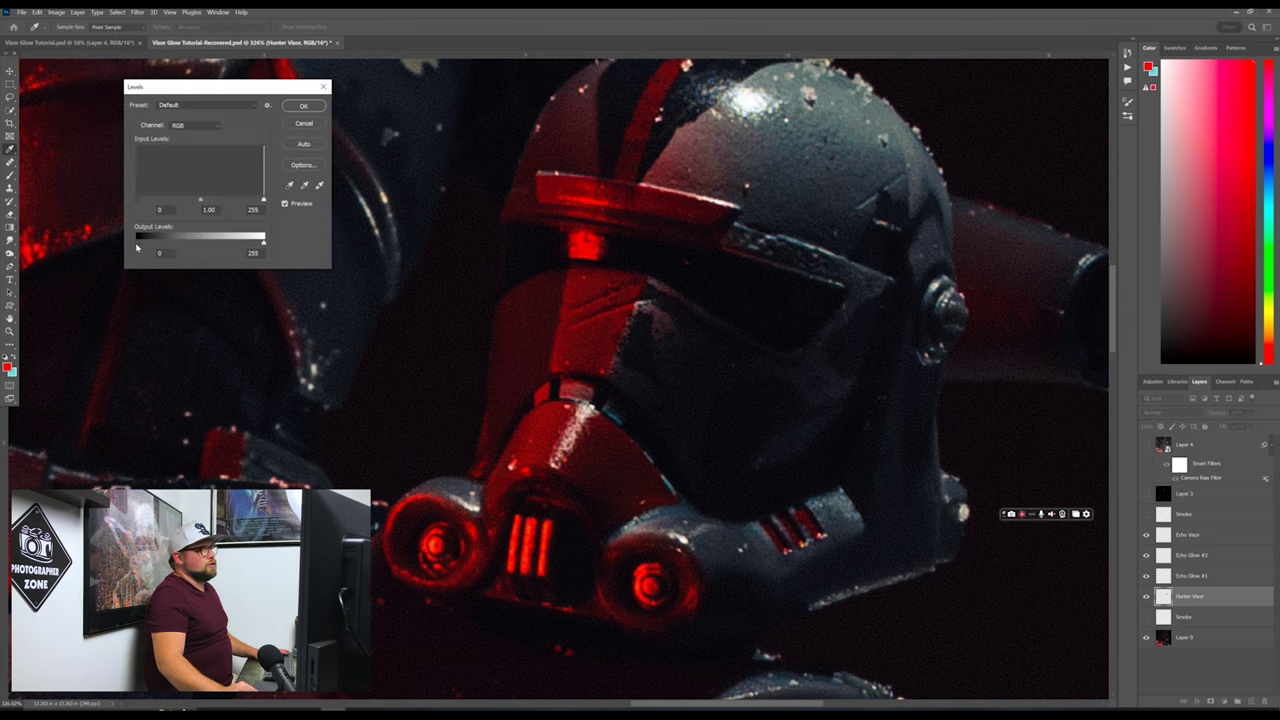
left_click_drag(137, 242, 400, 258)
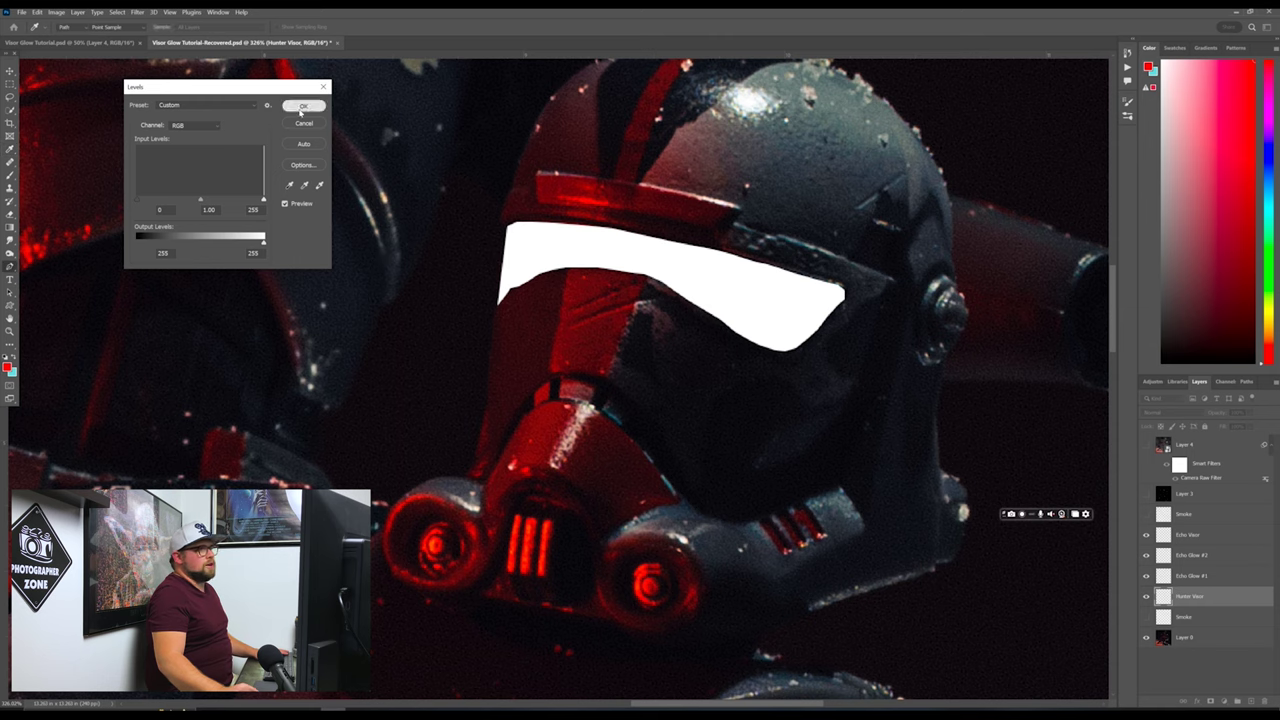
left_click(303, 106)
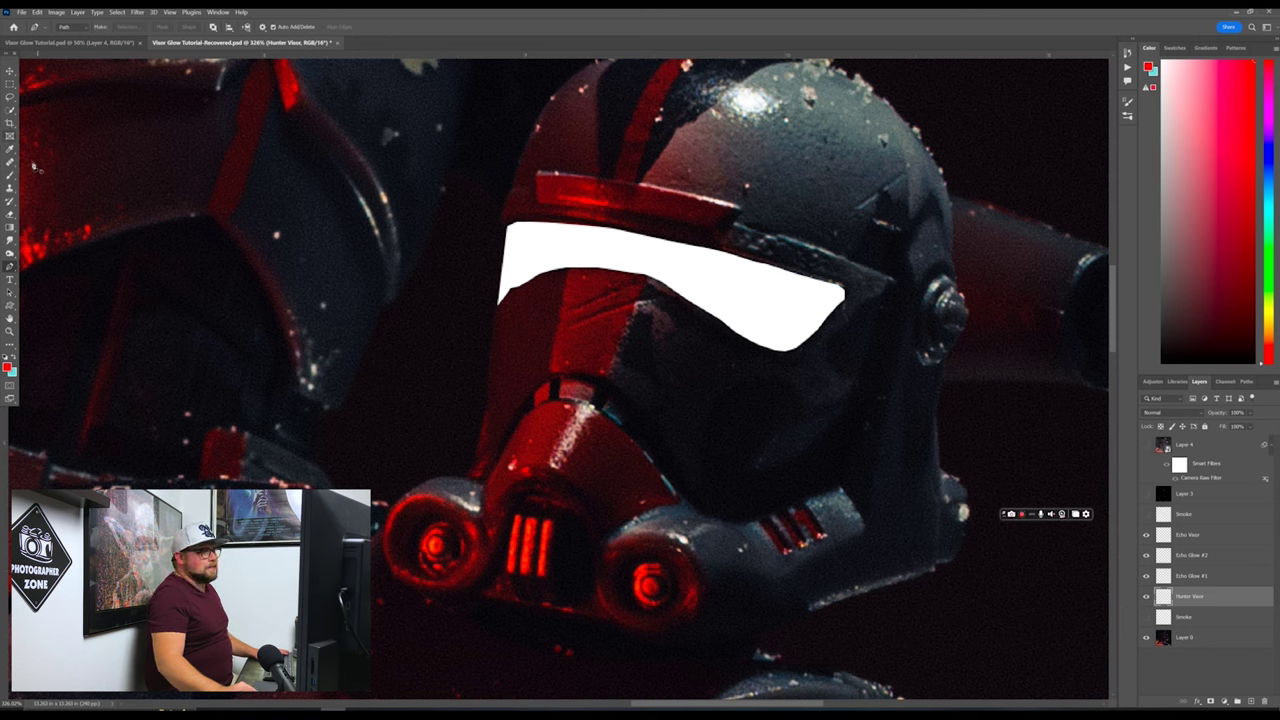
Step: Zoom to 600% on the white visor, centre it in view, and check the Eraser's brush presets
left_click(10, 213)
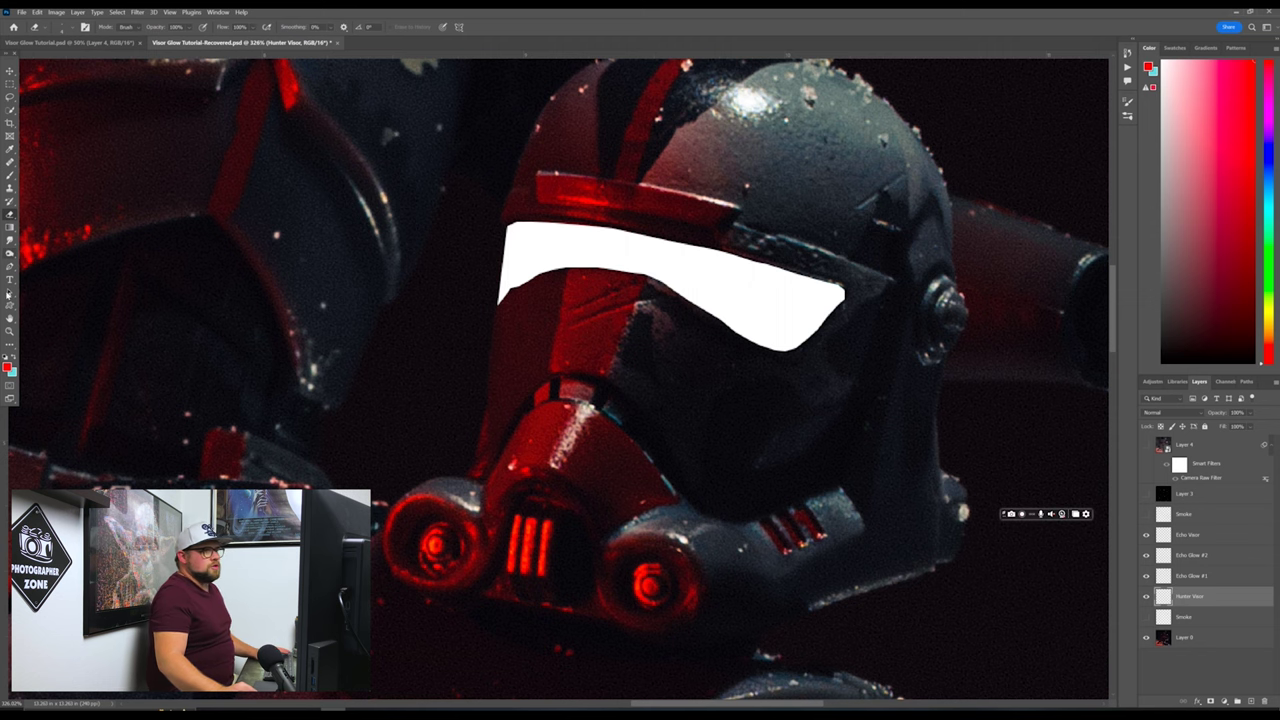
left_click(9, 331)
left_click(548, 238)
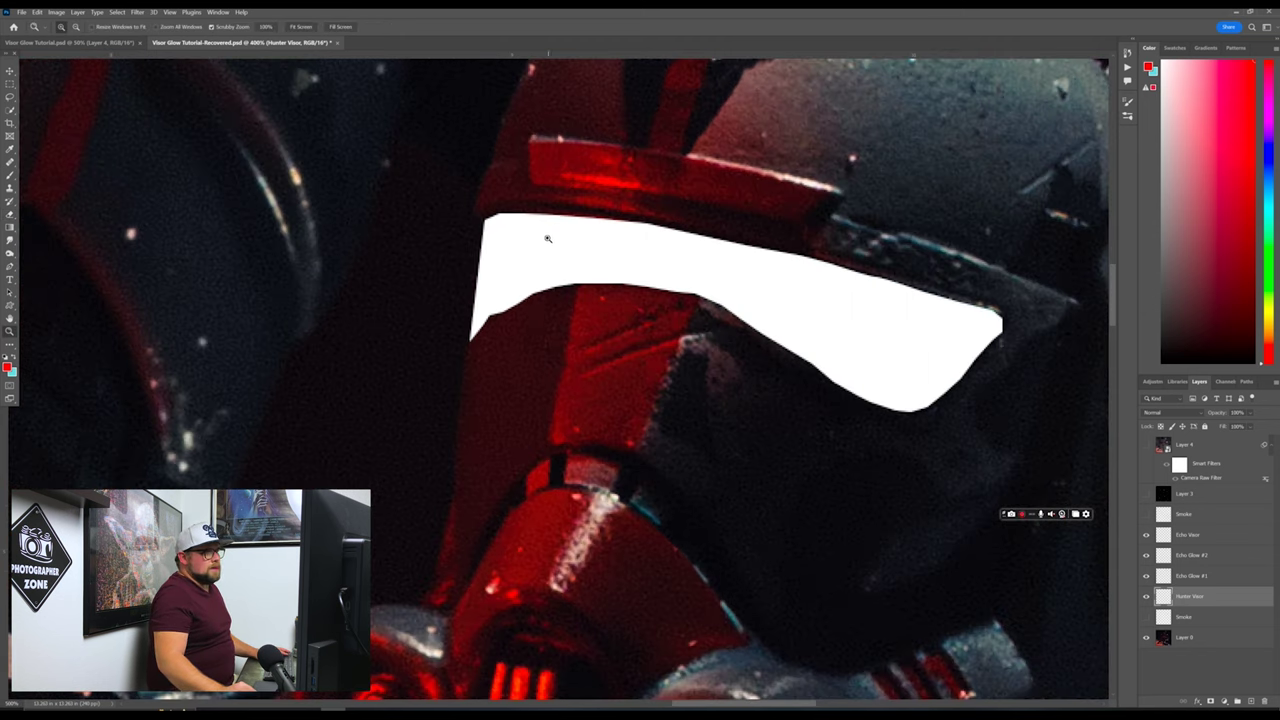
left_click(548, 238)
left_click_drag(615, 257, 510, 262)
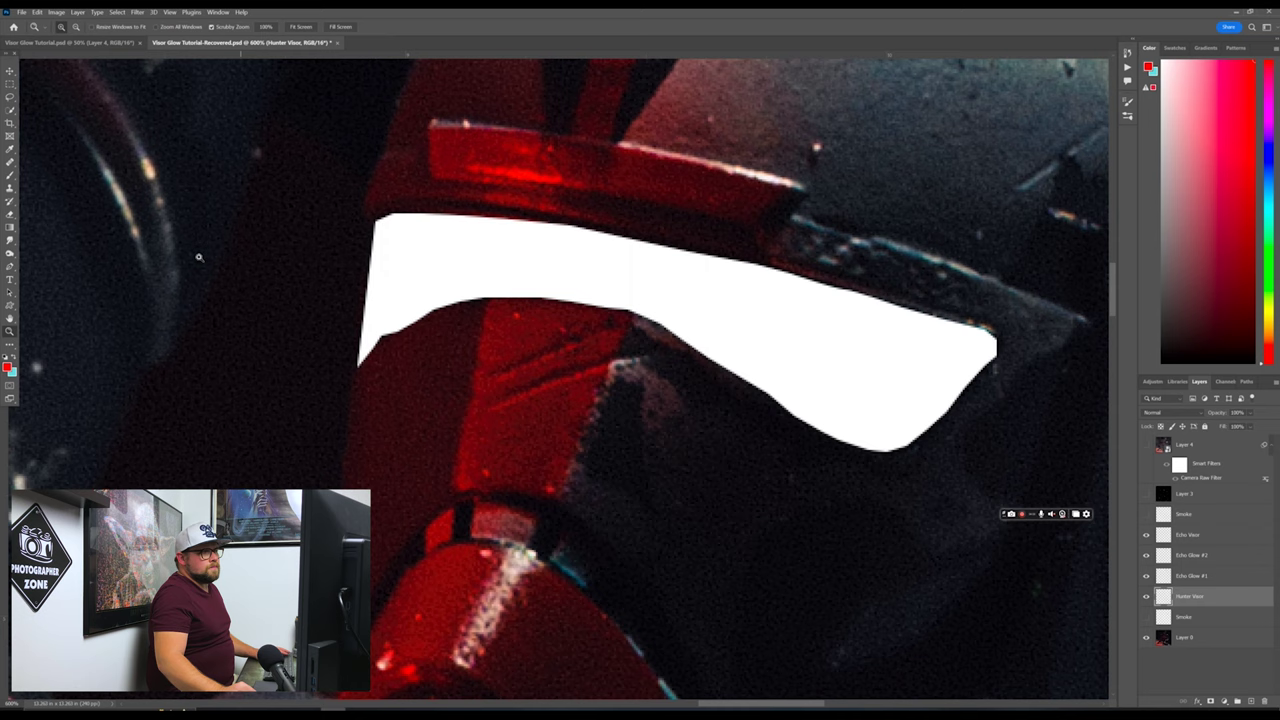
left_click(11, 216)
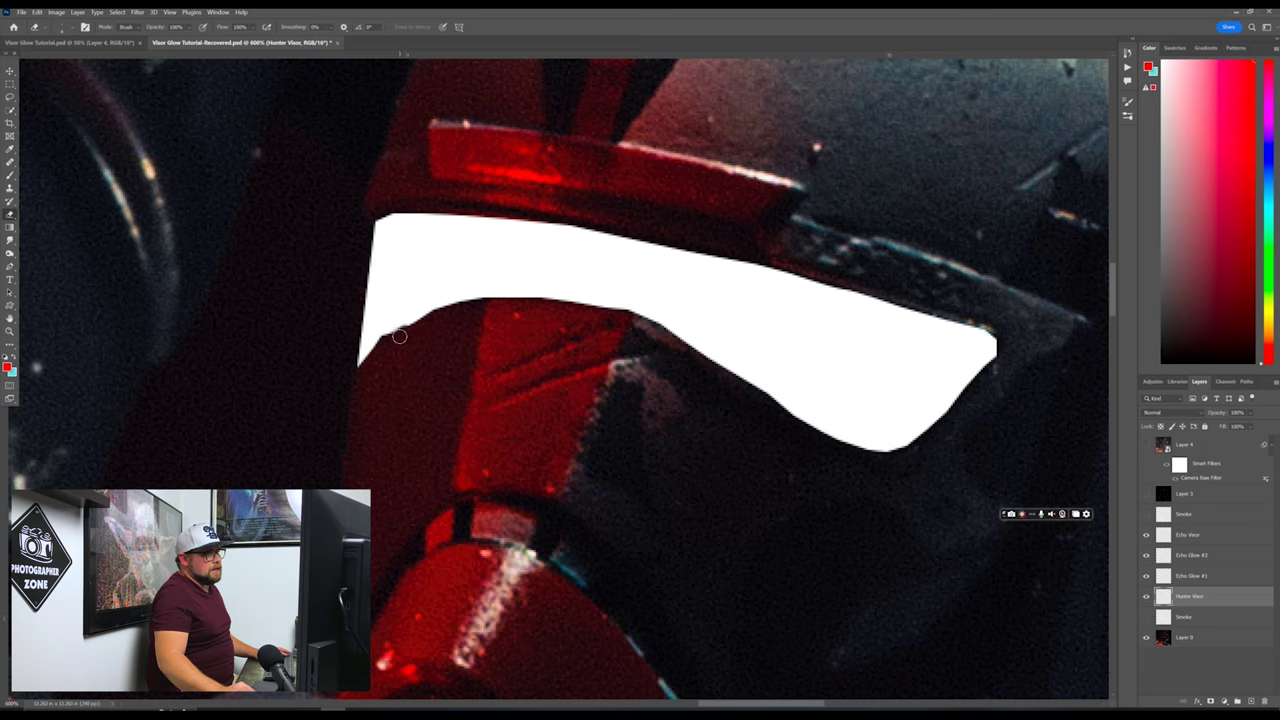
left_click(70, 28)
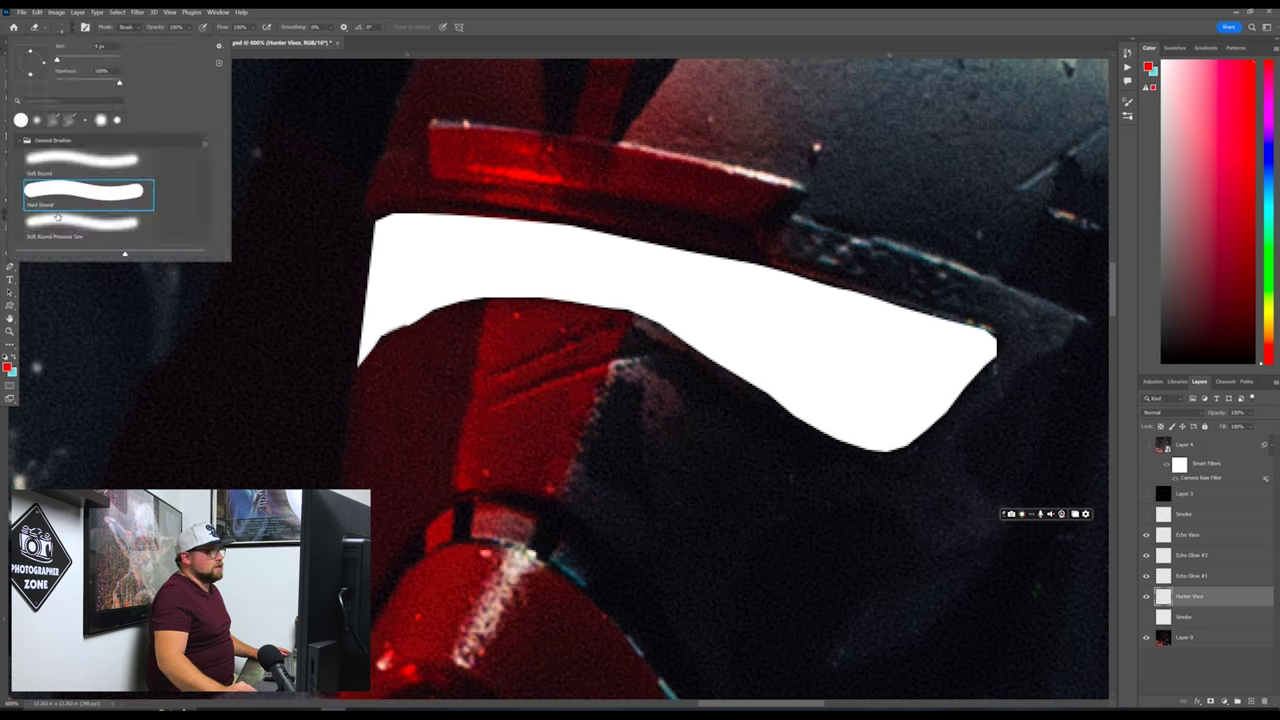
left_click(70, 30)
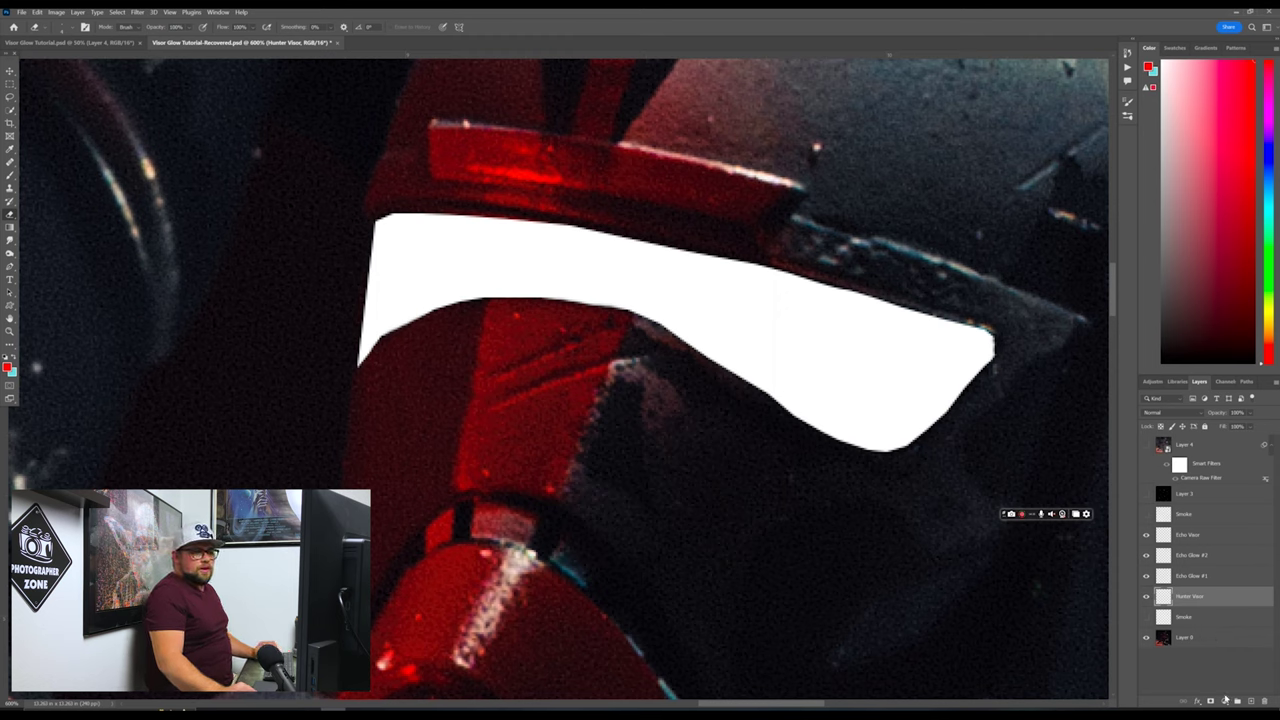
Step: Add a new layer beneath Hunter Visor and name it Hunter Glow #1
left_click(1251, 704, "ctrl")
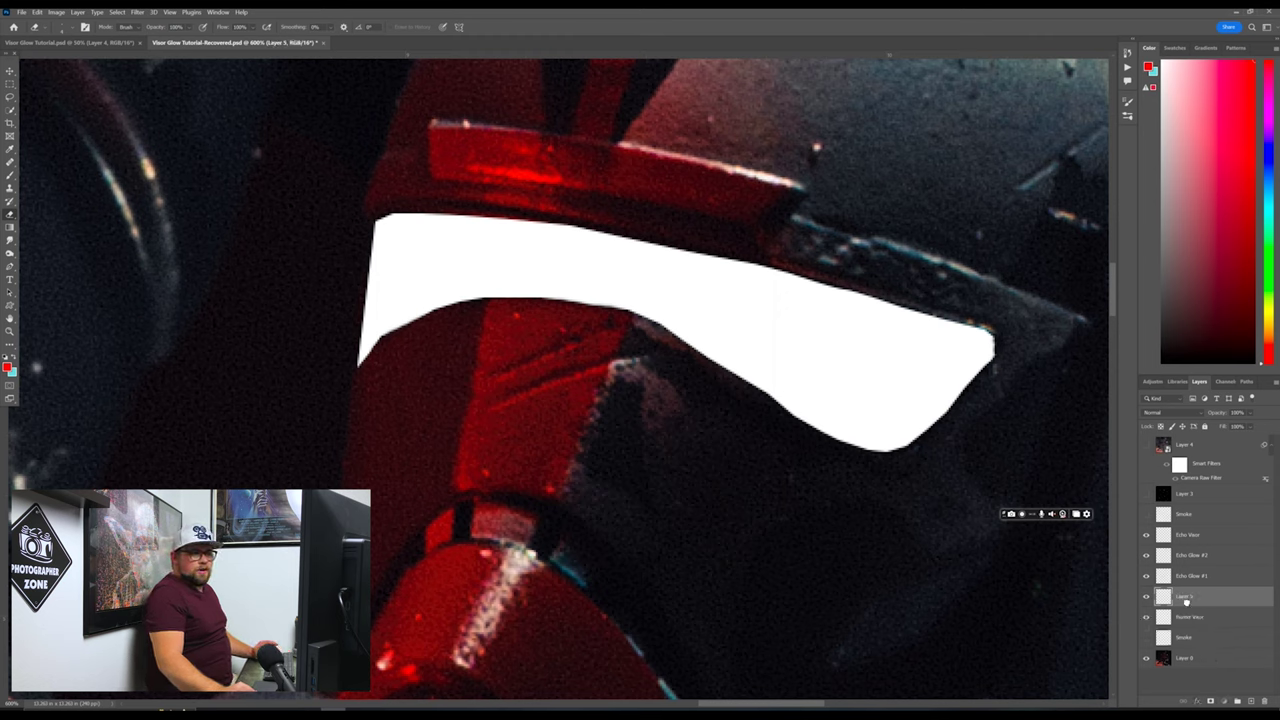
double_click(1185, 618)
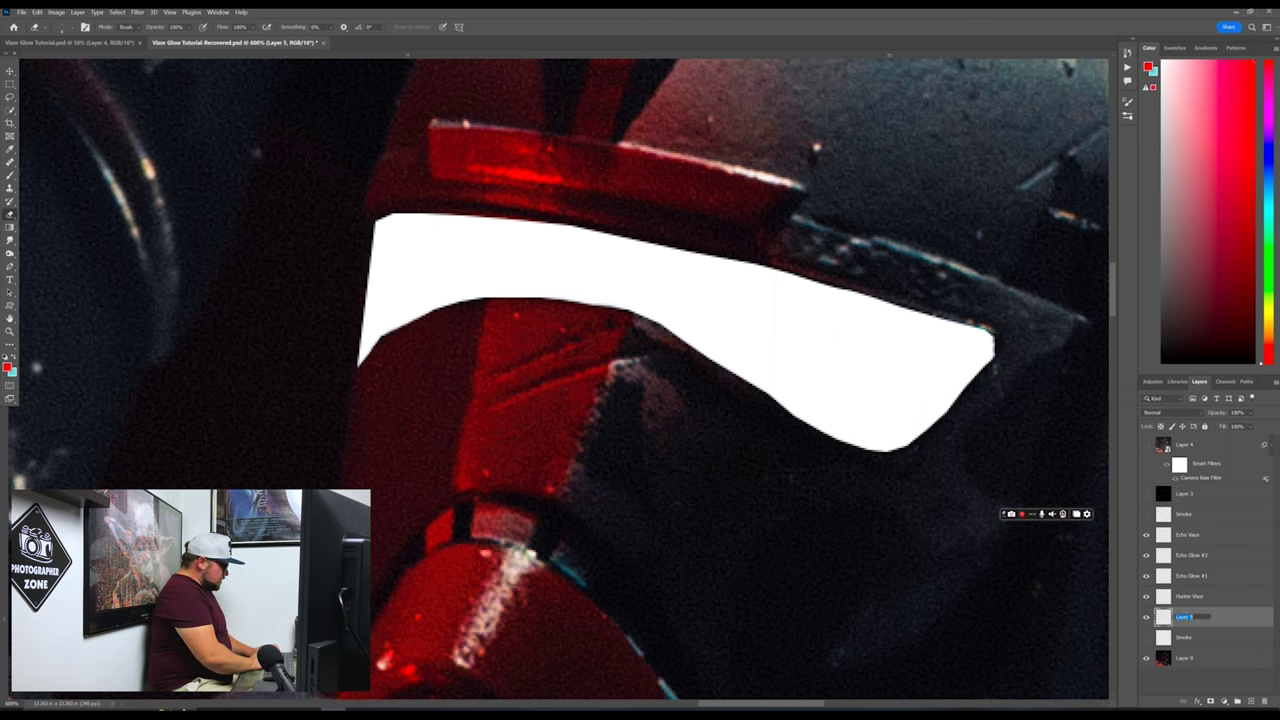
type("Hunter")
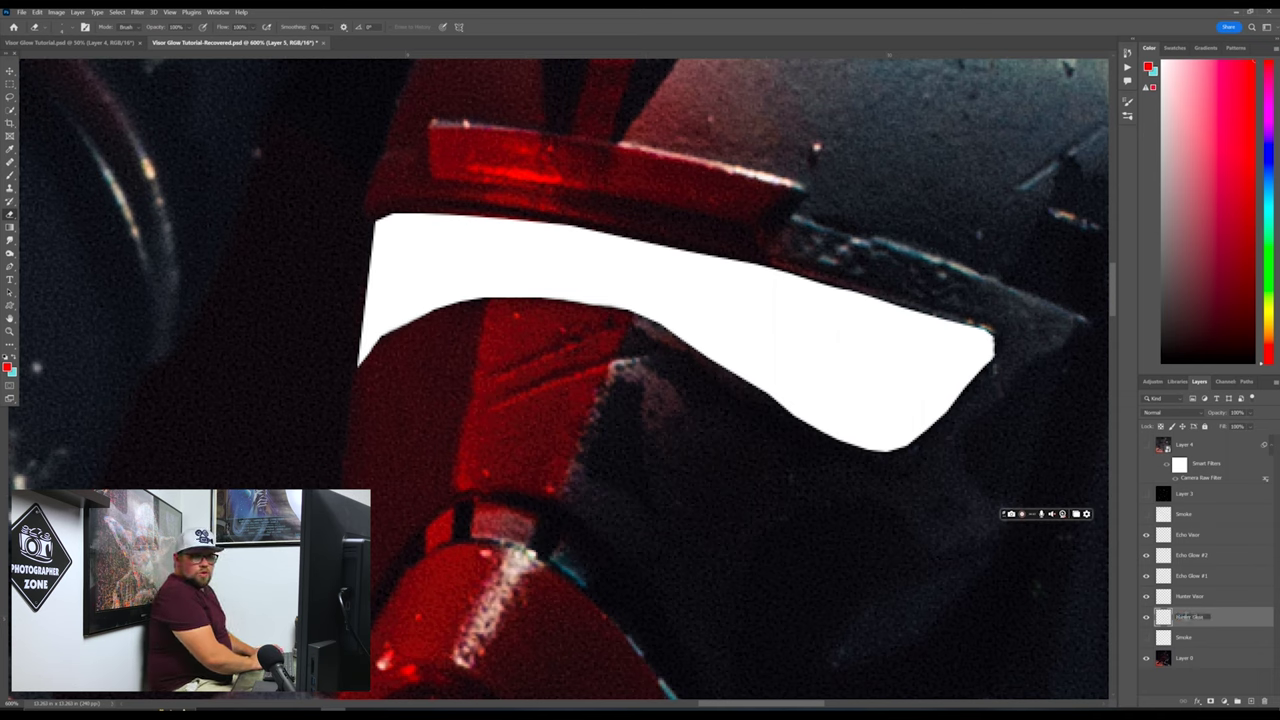
type(" Glow #1")
key("Return")
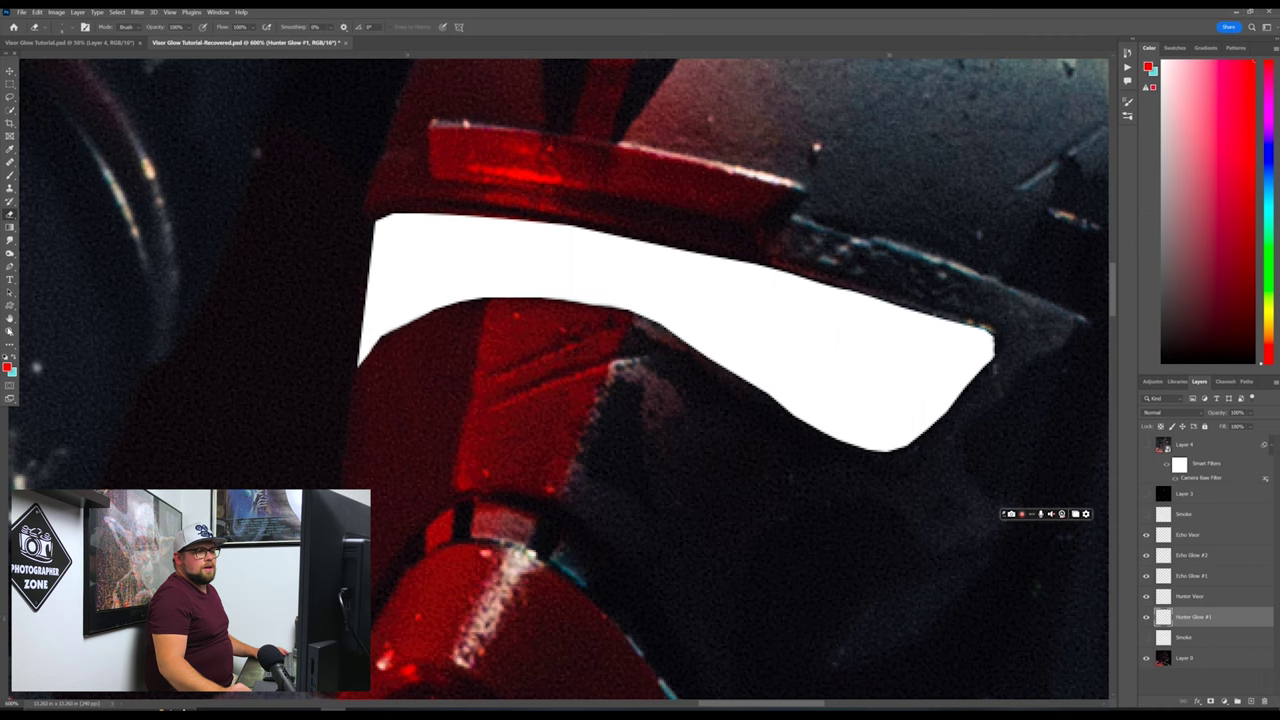
Step: Choose a Soft Round brush with 0% hardness at about 37 px
left_click(71, 30)
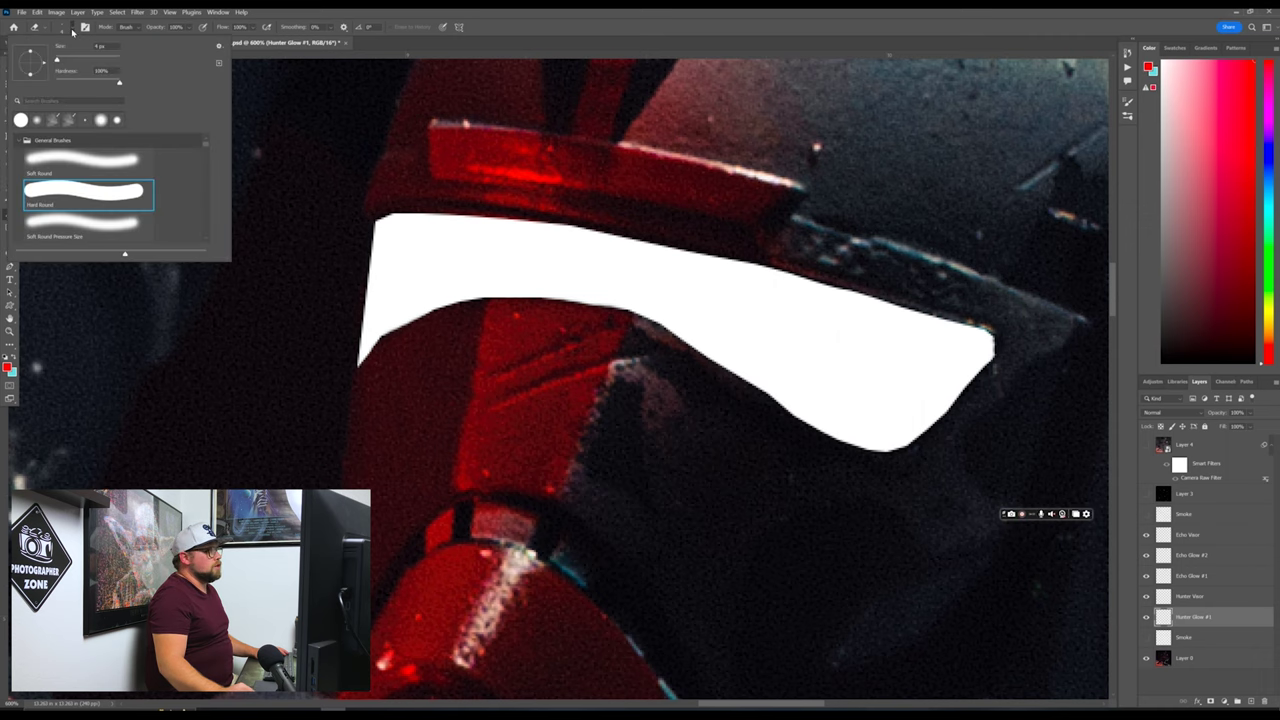
left_click(52, 156)
left_click_drag(57, 61, 64, 61)
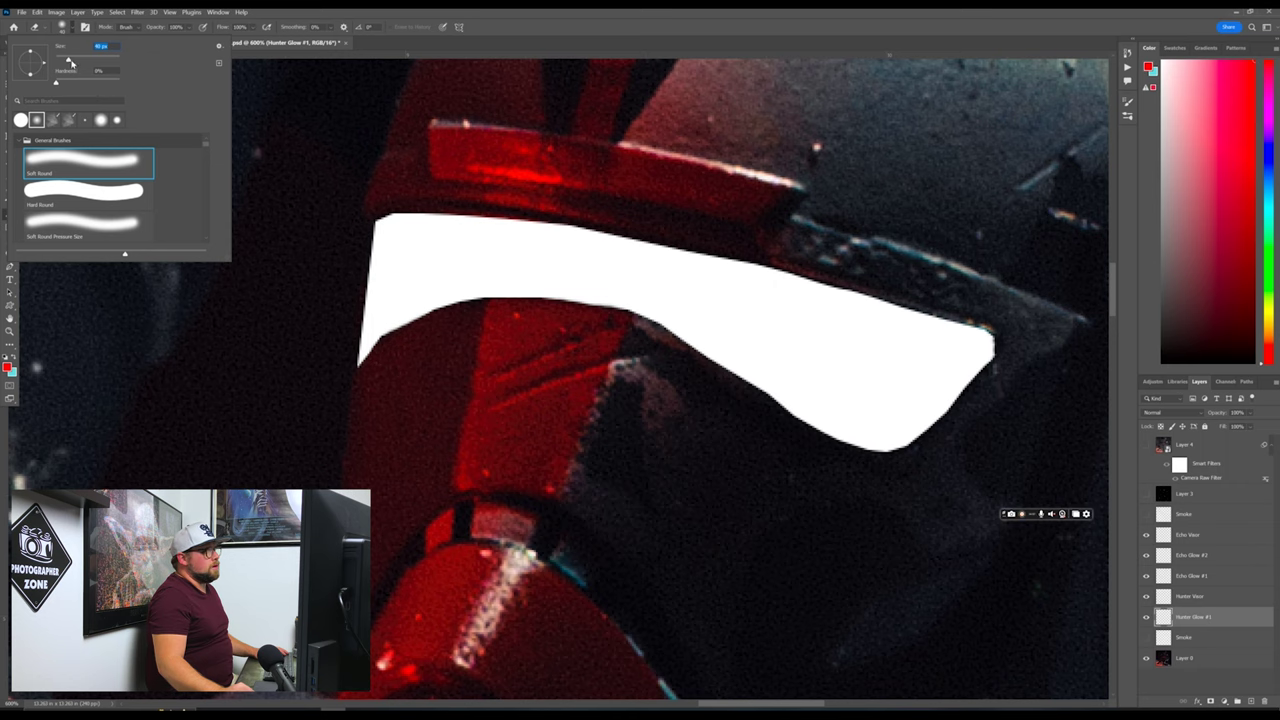
left_click_drag(70, 62, 79, 61)
left_click_drag(78, 62, 73, 60)
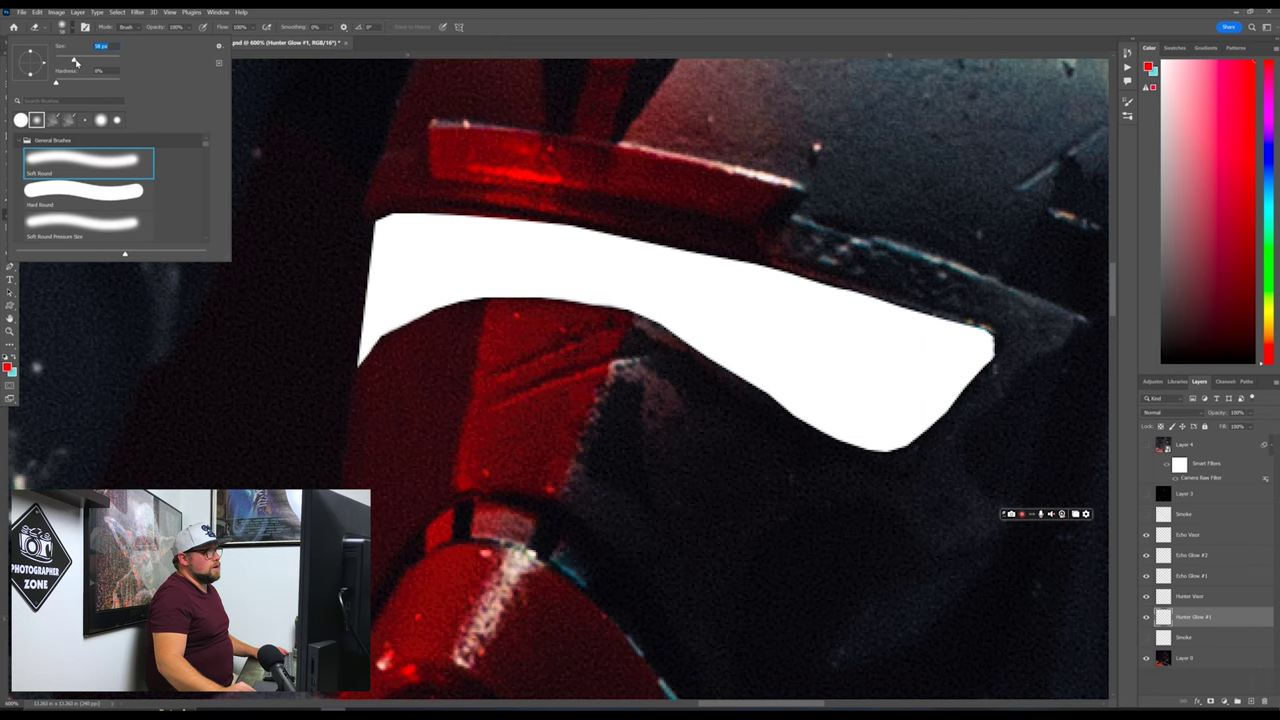
left_click_drag(75, 62, 65, 61)
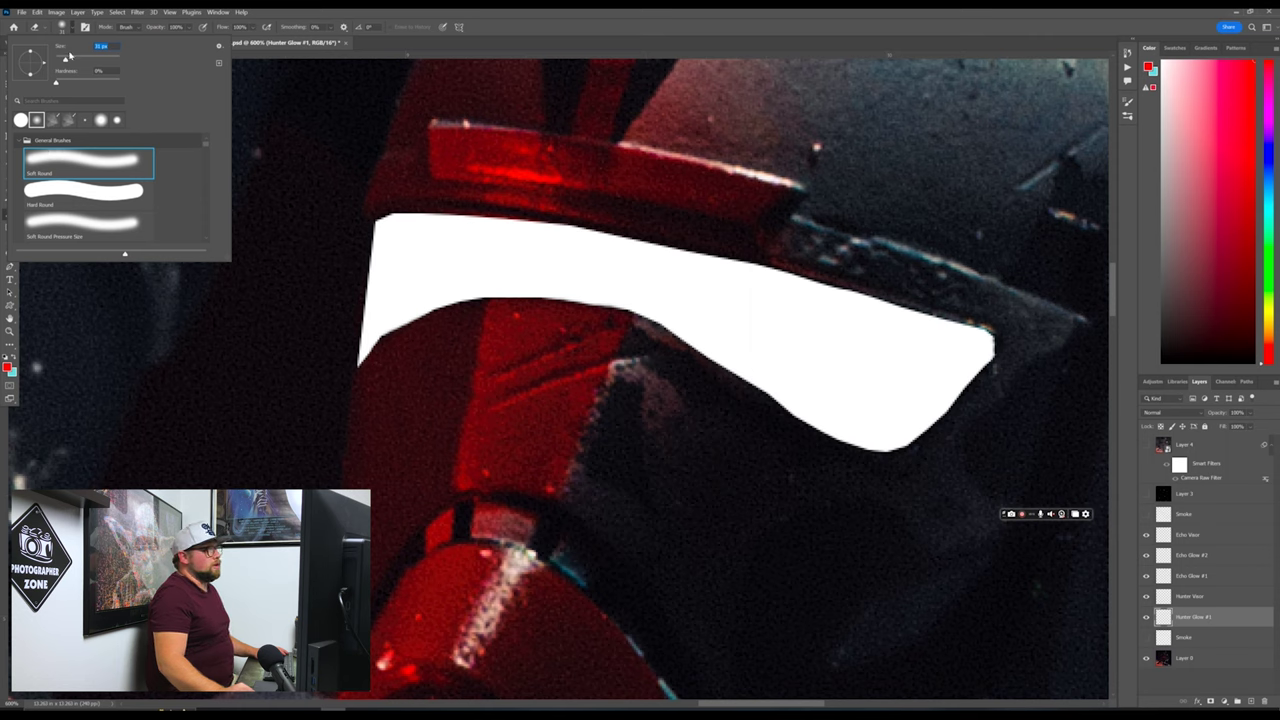
left_click_drag(66, 57, 68, 62)
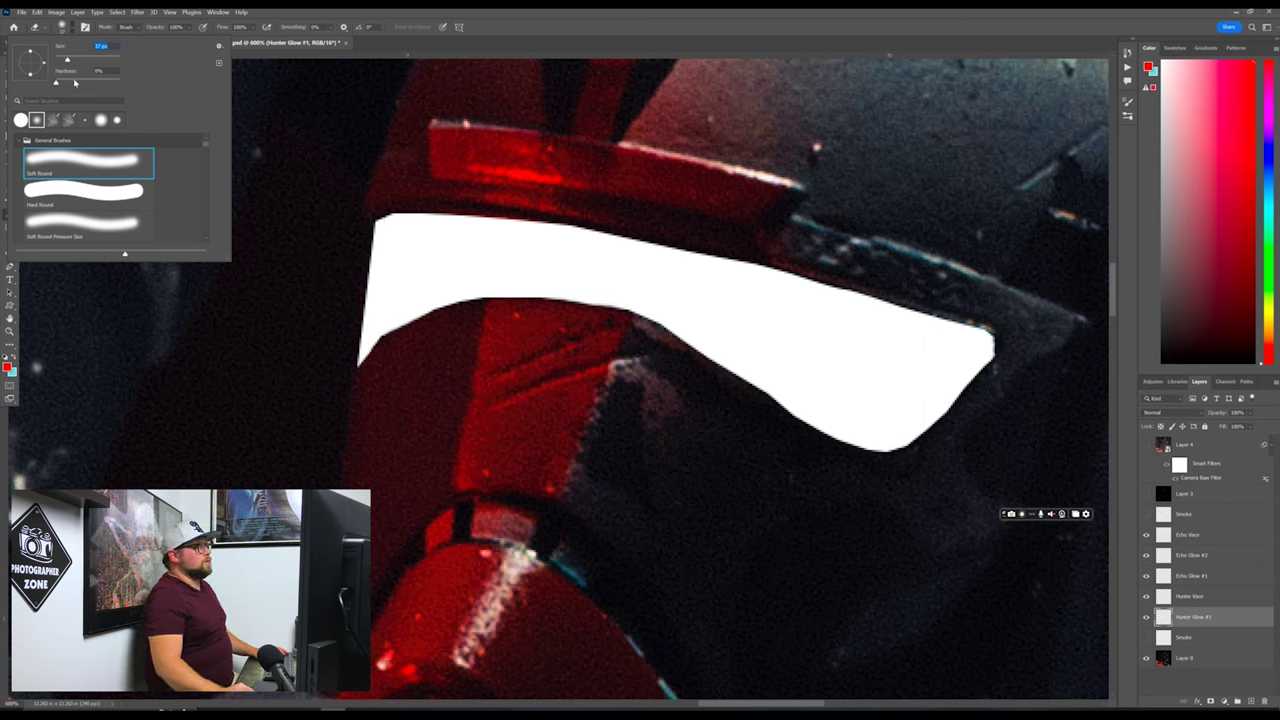
Step: Set the foreground colour to pure red (FF0000) and switch to the Brush tool with a Soft Round tip
left_click(66, 30)
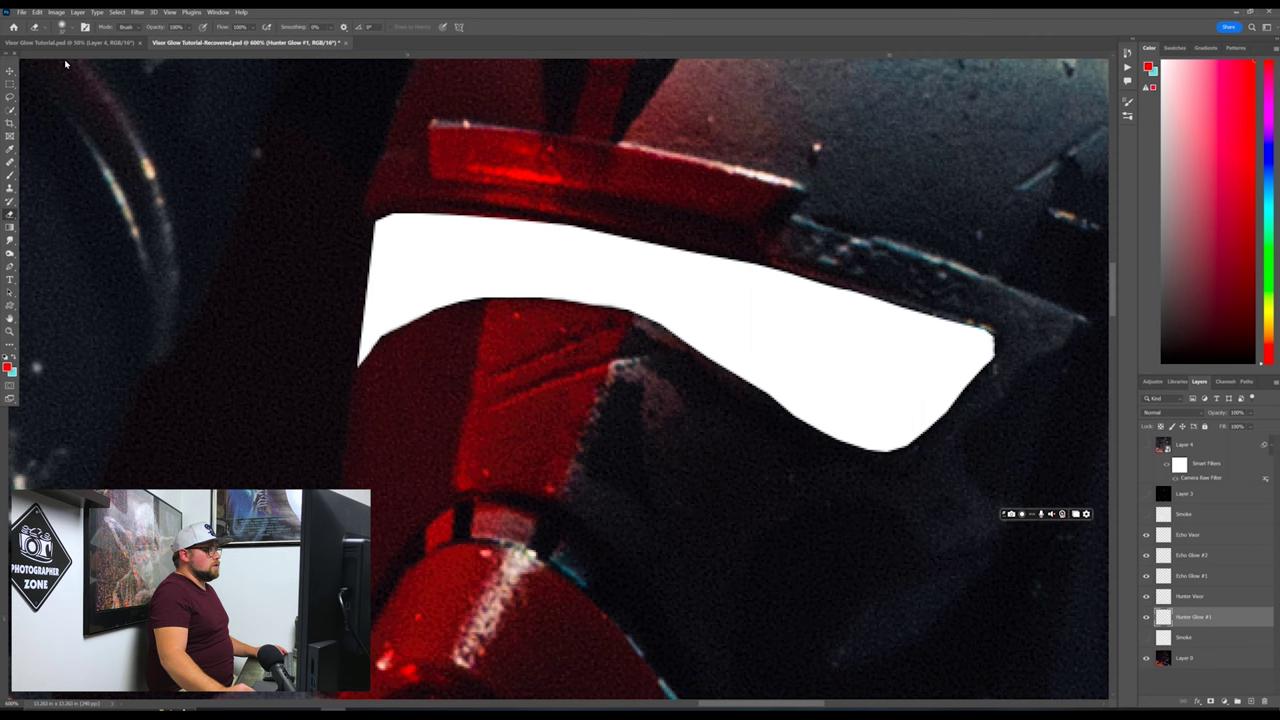
left_click(7, 367)
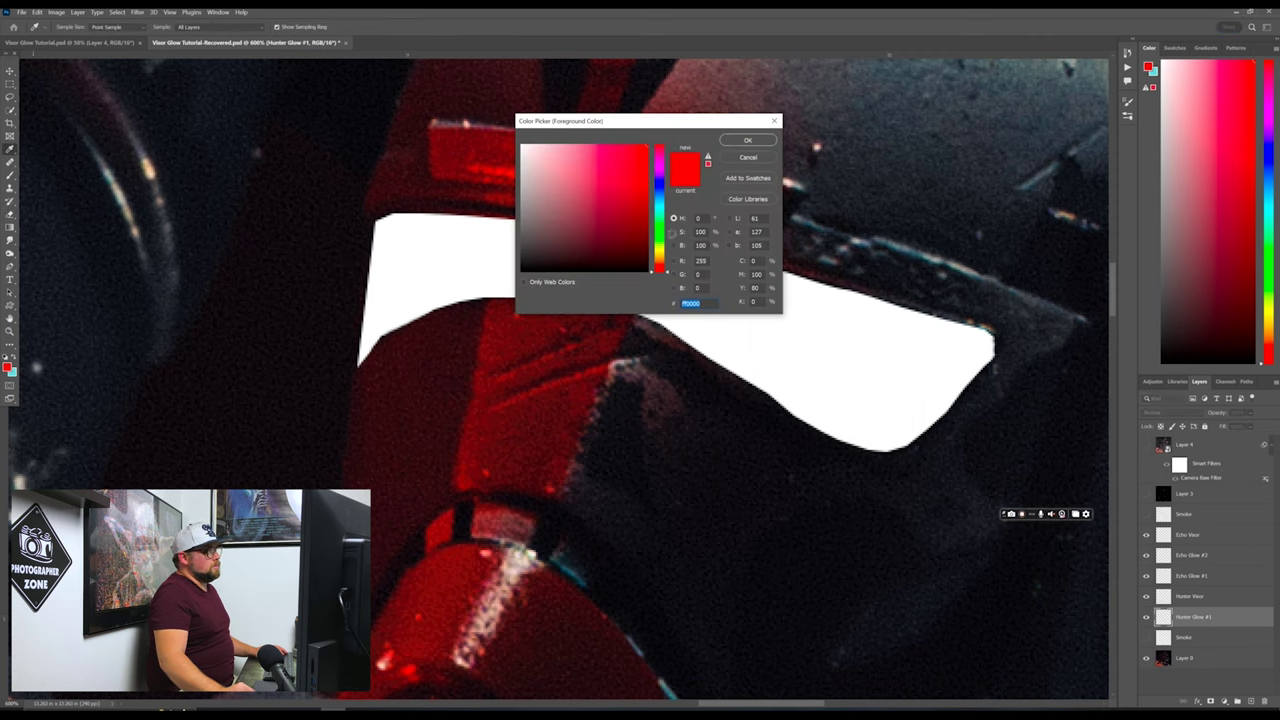
left_click(741, 142)
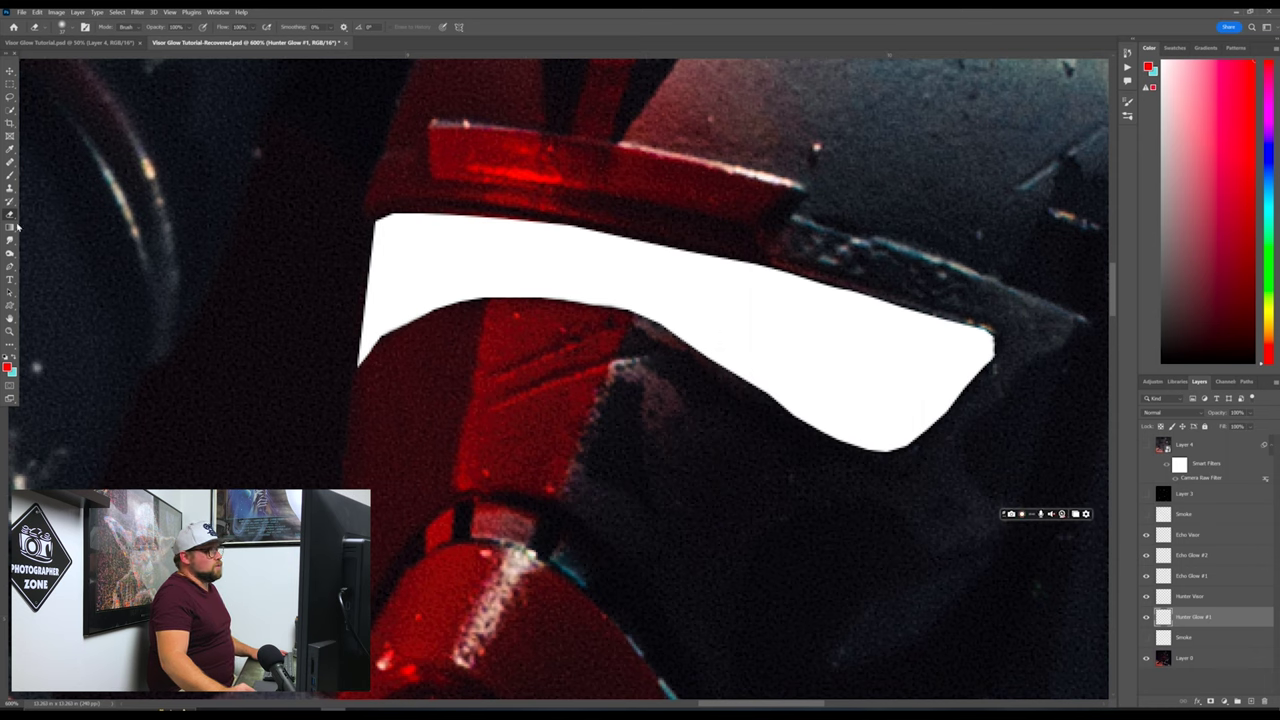
left_click(12, 175)
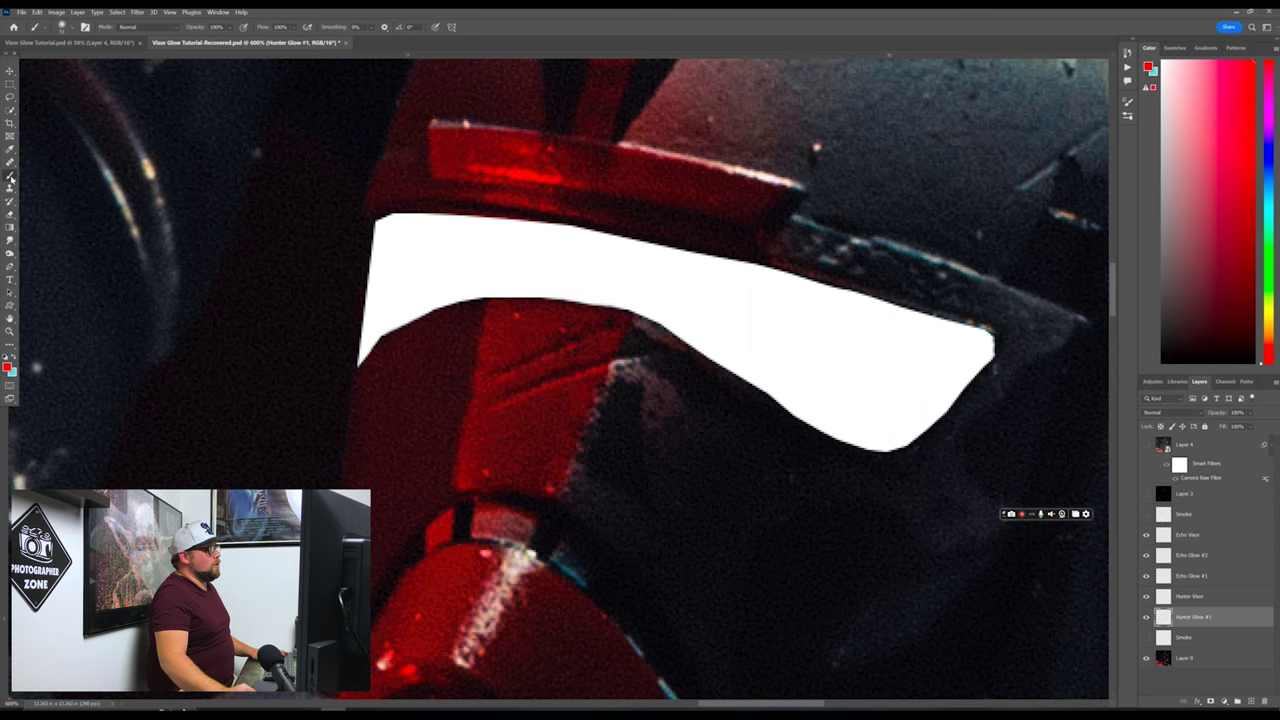
left_click(62, 26)
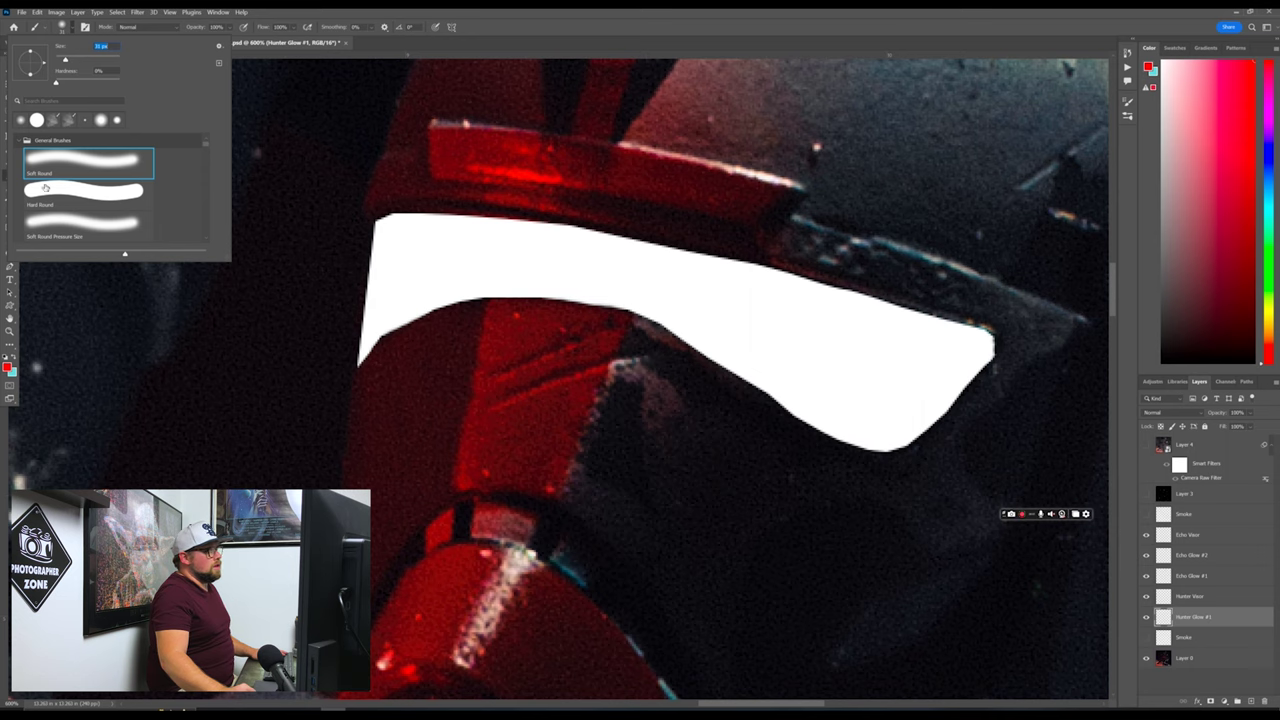
left_click(72, 31)
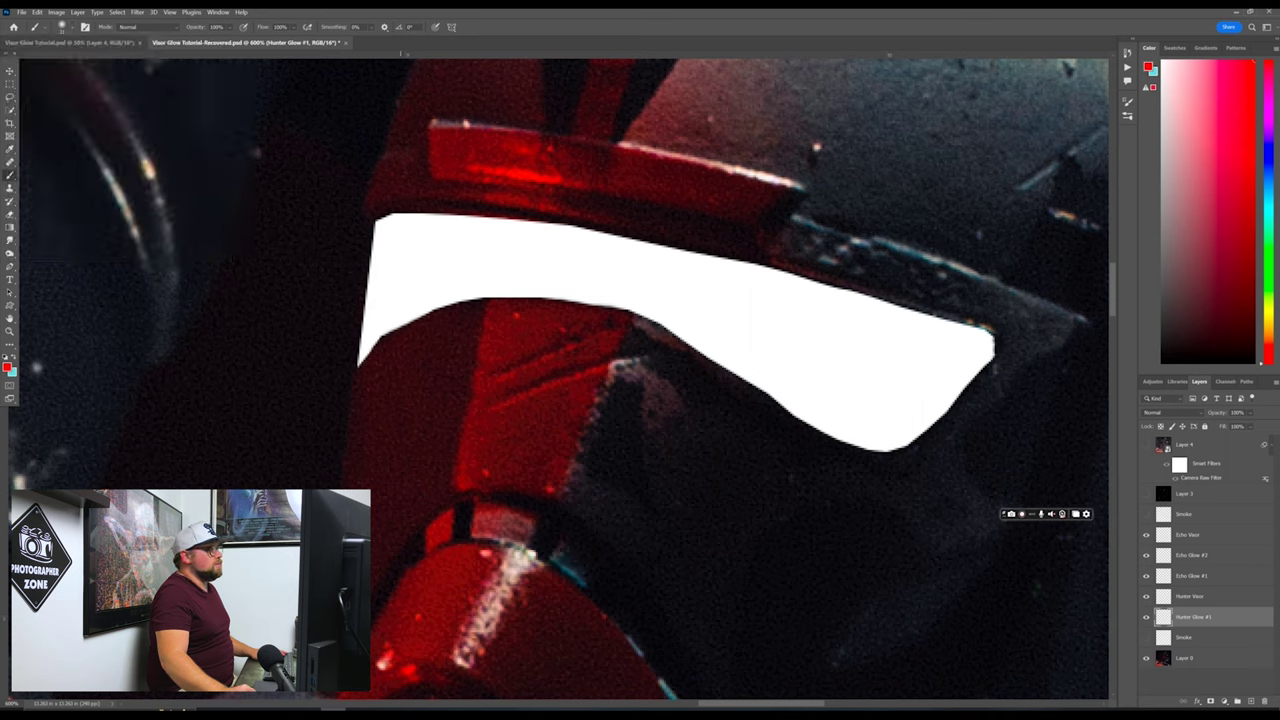
Step: Paint red glow along the visor's top and lower edges, using a 17 px brush for the lower-left edge and right tip
mouse_move(364, 242)
left_mouse_down()
mouse_move(392, 212)
mouse_move(472, 206)
mouse_move(530, 230)
mouse_move(748, 258)
left_mouse_up()
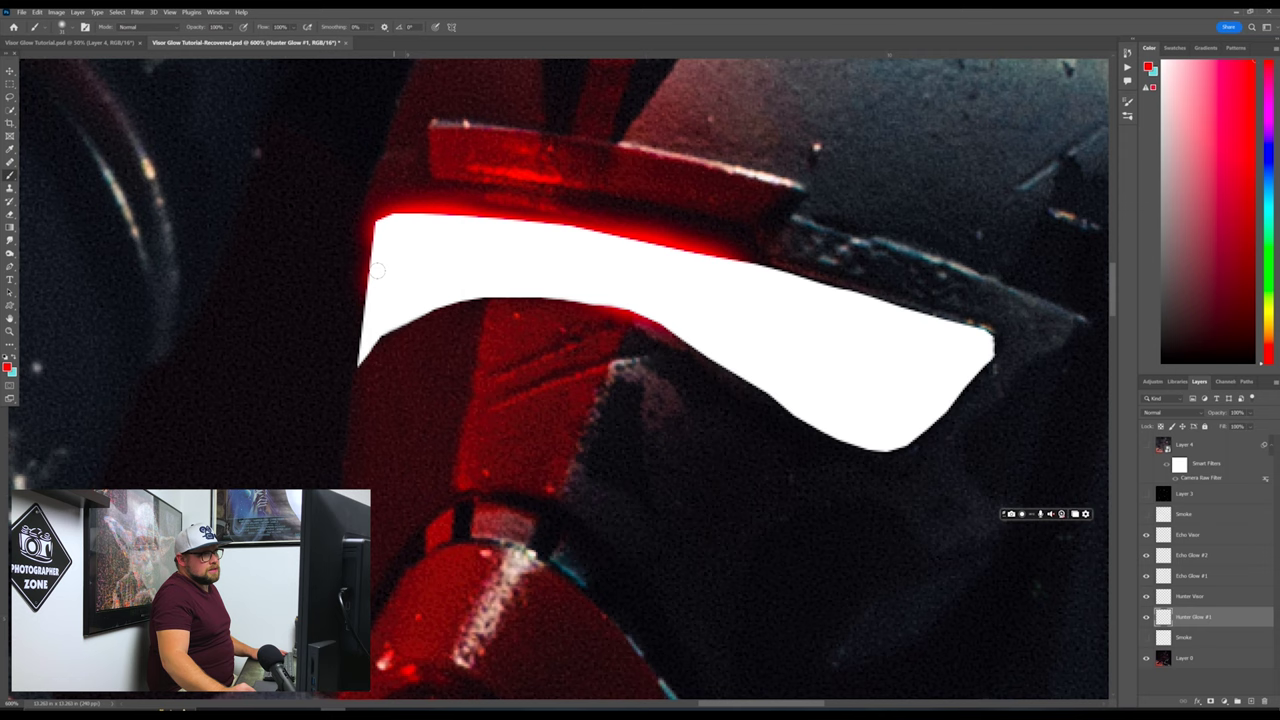
mouse_move(374, 286)
left_mouse_down()
mouse_move(378, 273)
mouse_move(394, 284)
mouse_move(491, 257)
mouse_move(618, 276)
mouse_move(734, 333)
mouse_move(809, 393)
mouse_move(711, 320)
left_mouse_up()
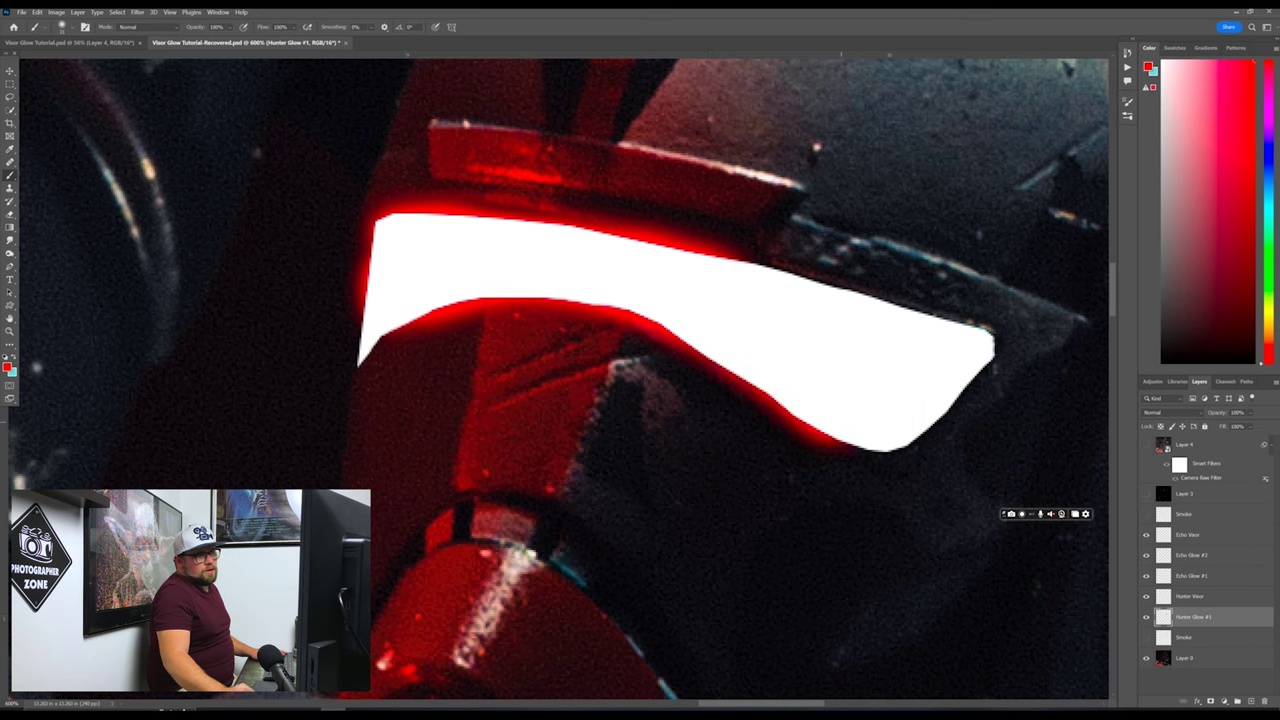
mouse_move(906, 443)
left_mouse_down()
mouse_move(880, 452)
mouse_move(954, 404)
mouse_move(990, 345)
mouse_move(948, 310)
mouse_move(730, 254)
mouse_move(560, 236)
mouse_move(360, 228)
mouse_move(358, 266)
left_mouse_up()
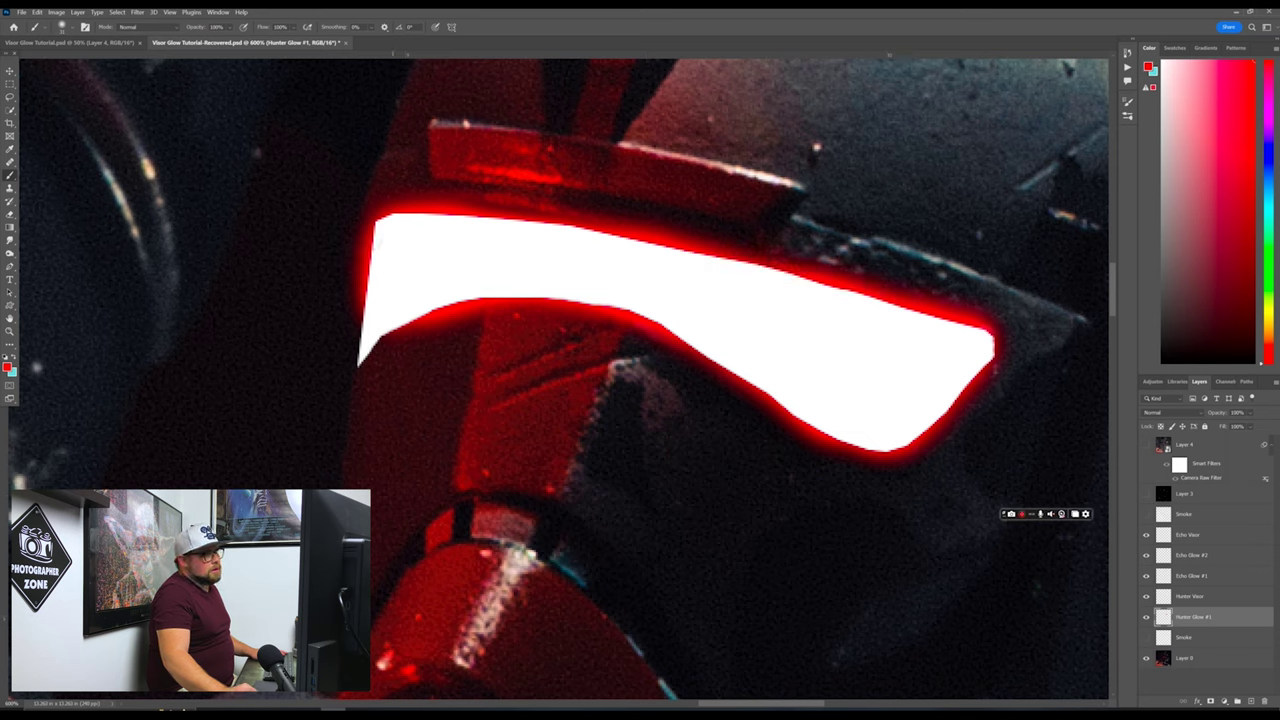
left_click(70, 28)
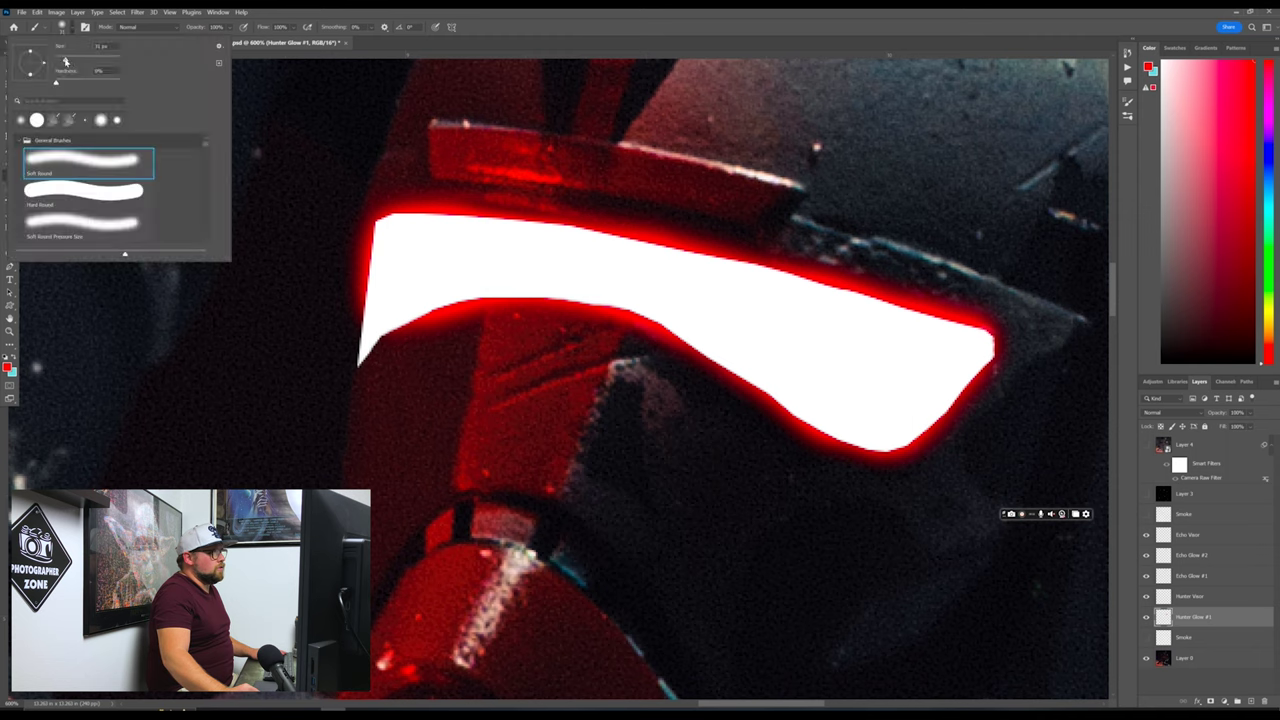
left_click_drag(66, 62, 60, 62)
key("Return")
mouse_move(372, 312)
left_mouse_down()
mouse_move(360, 362)
mouse_move(420, 325)
left_mouse_up()
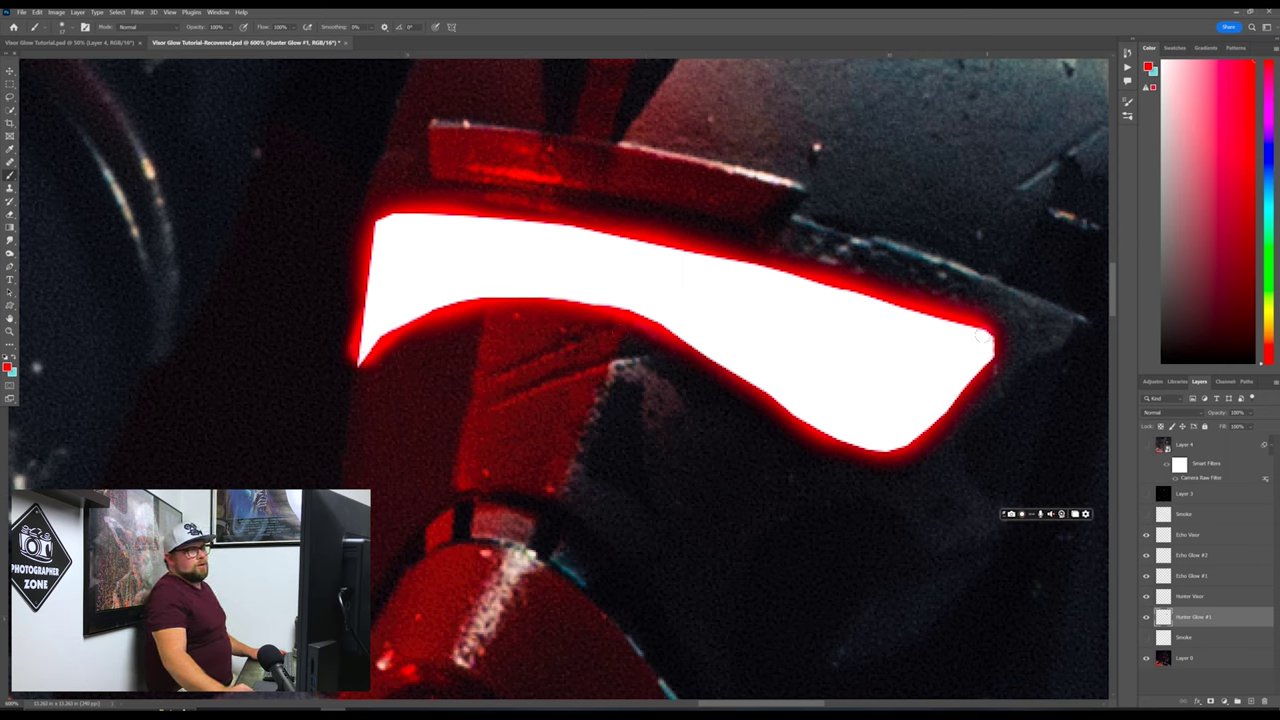
left_click_drag(978, 342, 996, 350)
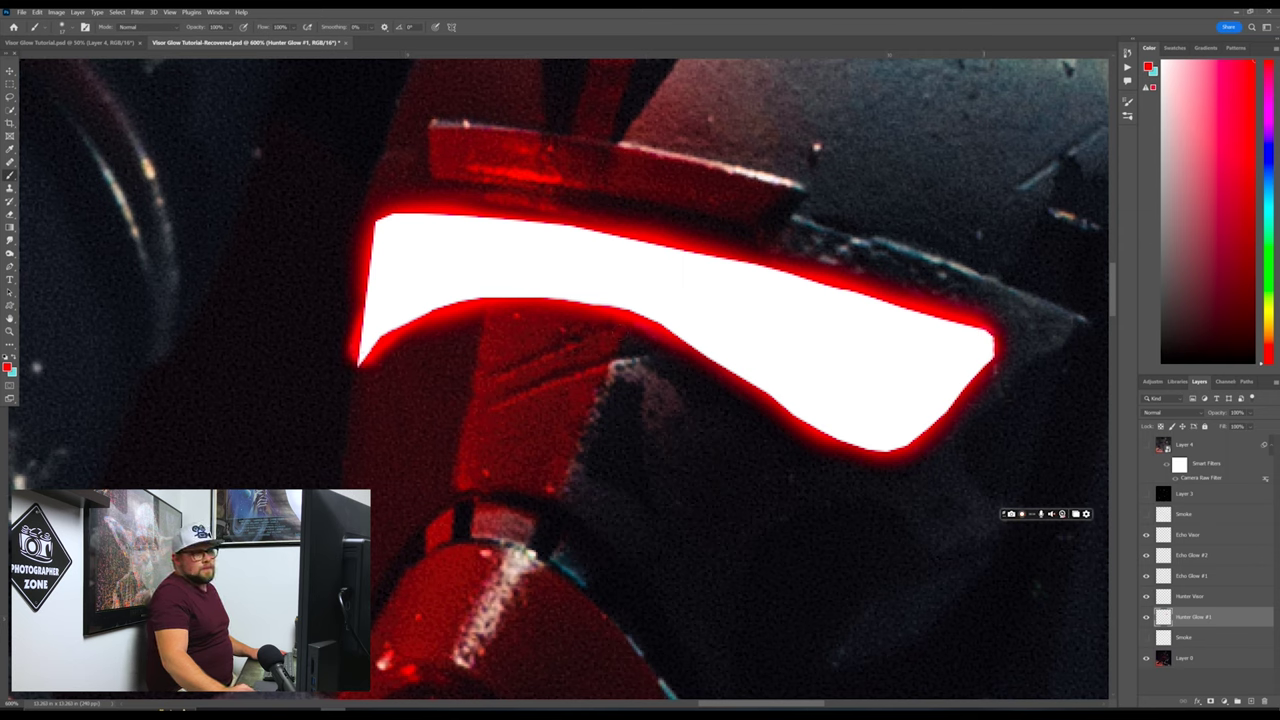
Step: Add a new layer above Hunter Glow #1 and name it Hunter Glow #2
left_click(1248, 704)
left_click_drag(1182, 636, 1182, 640)
double_click(1185, 617)
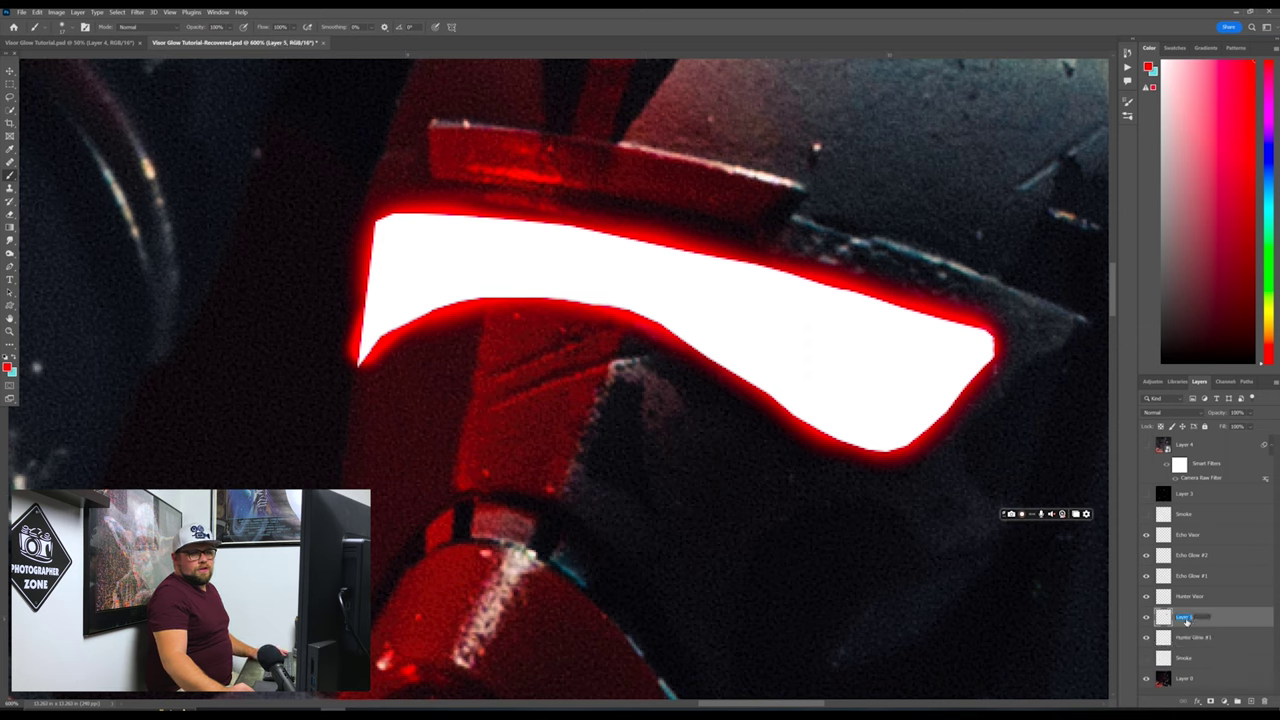
type("Hunter Glow #2")
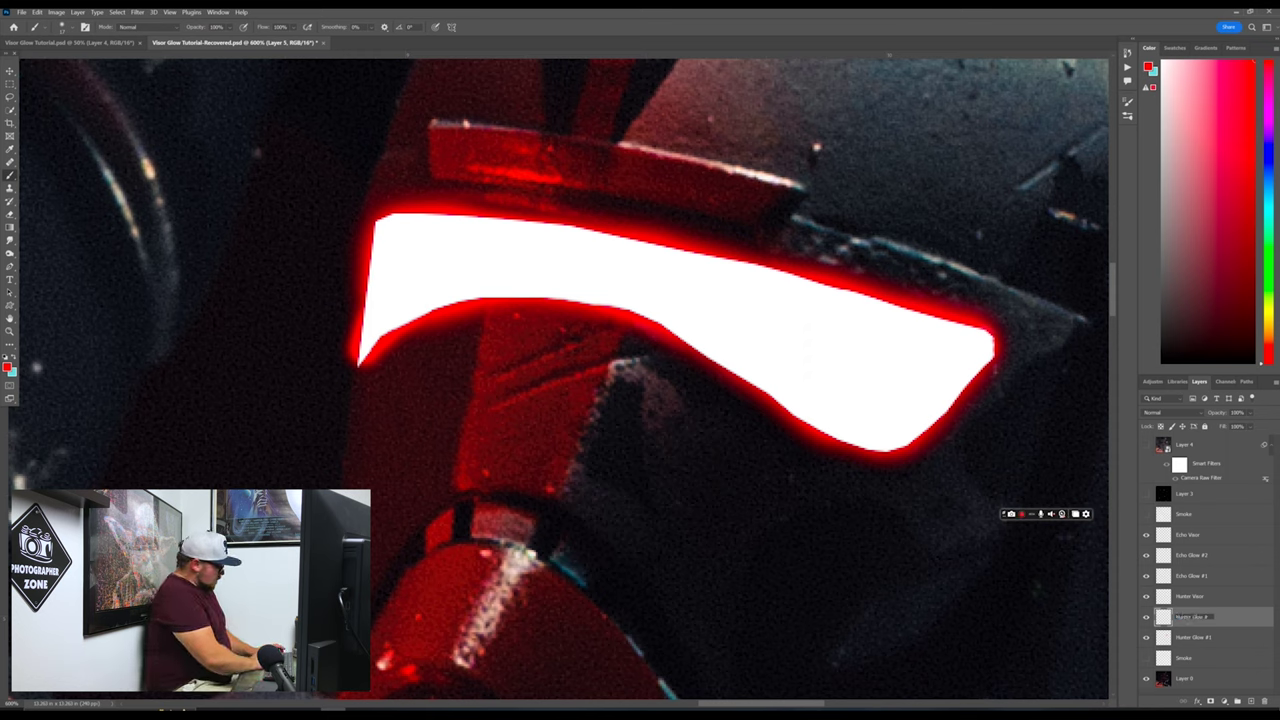
key("Return")
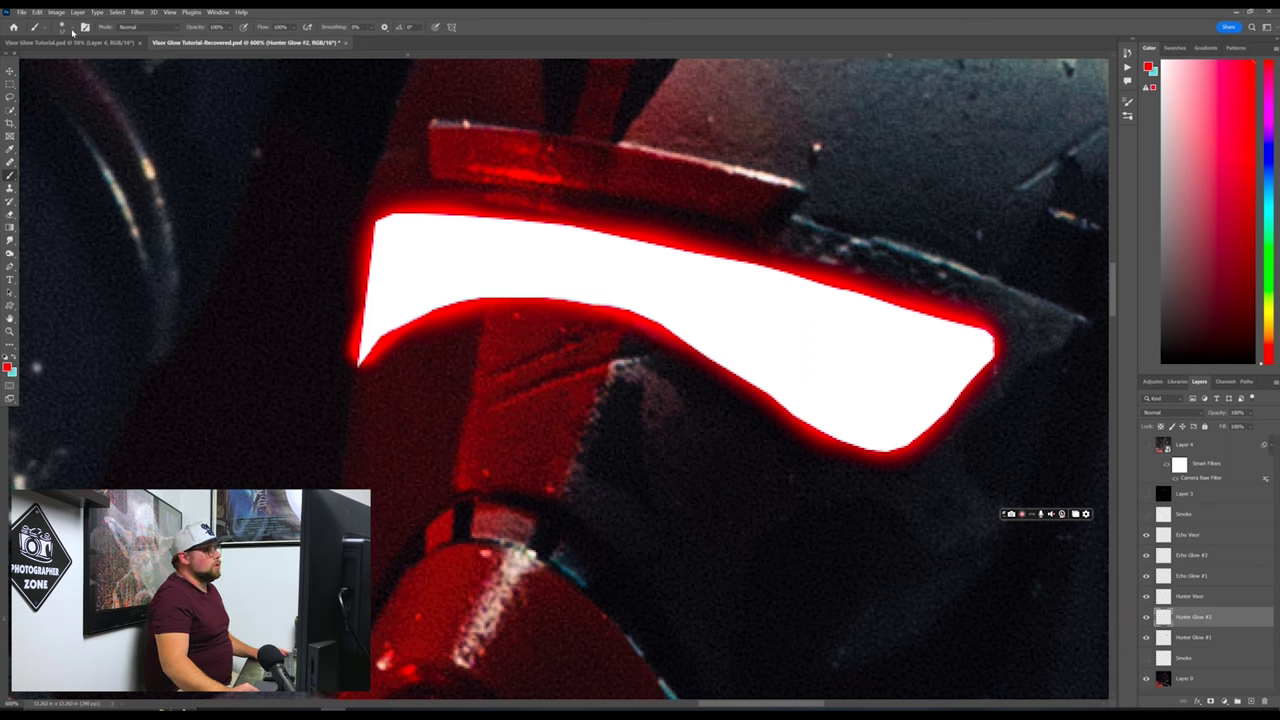
Step: Enlarge the soft round brush to 25 px
left_click(72, 30)
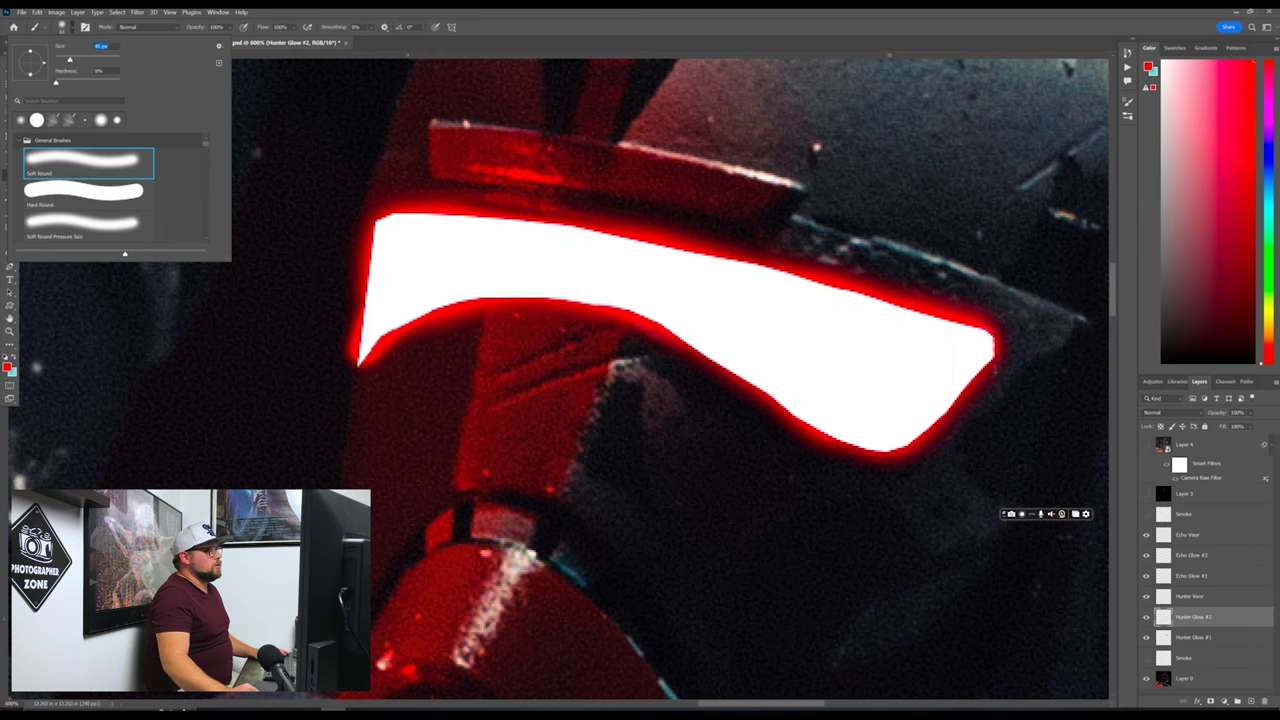
left_click_drag(78, 62, 84, 61)
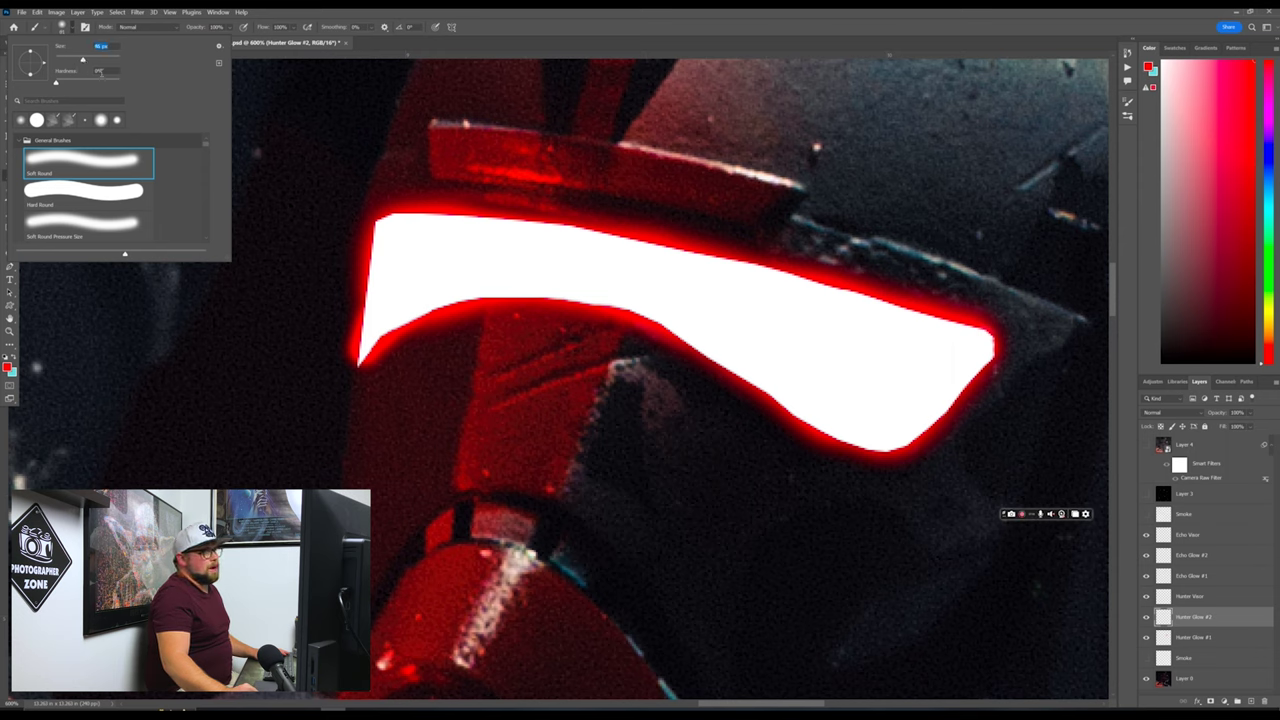
left_click_drag(79, 62, 81, 63)
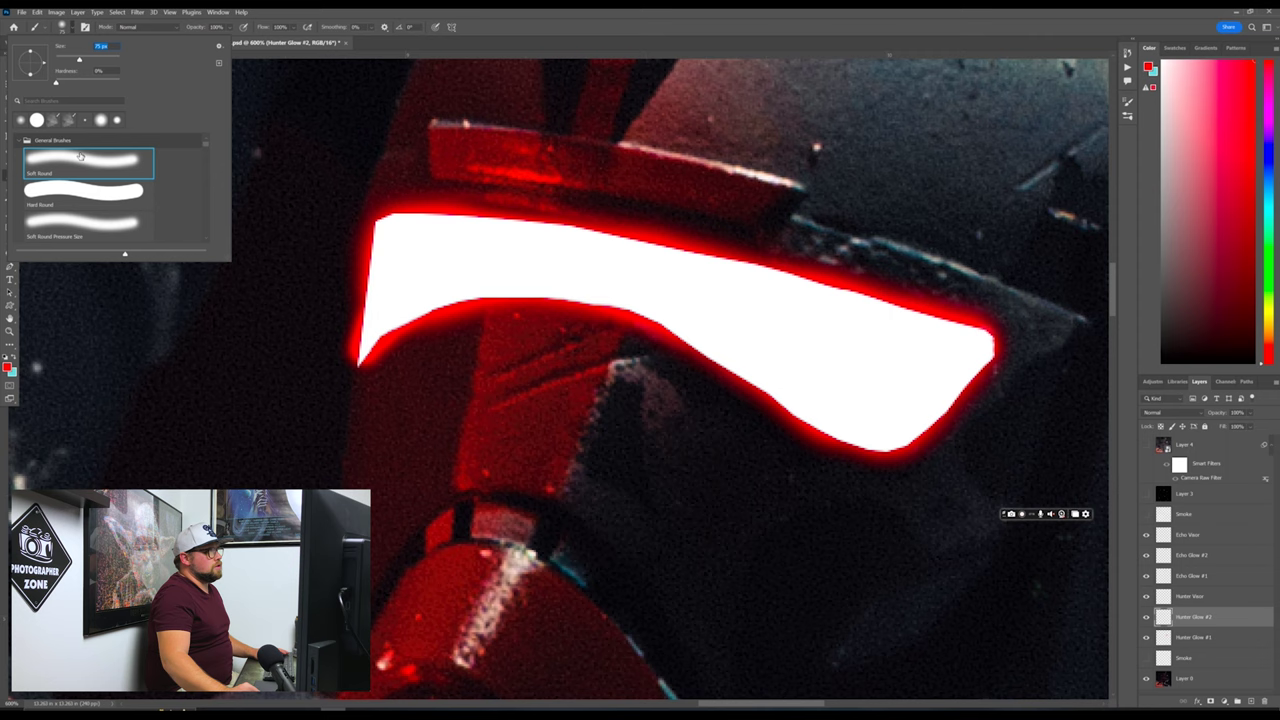
left_click(73, 32)
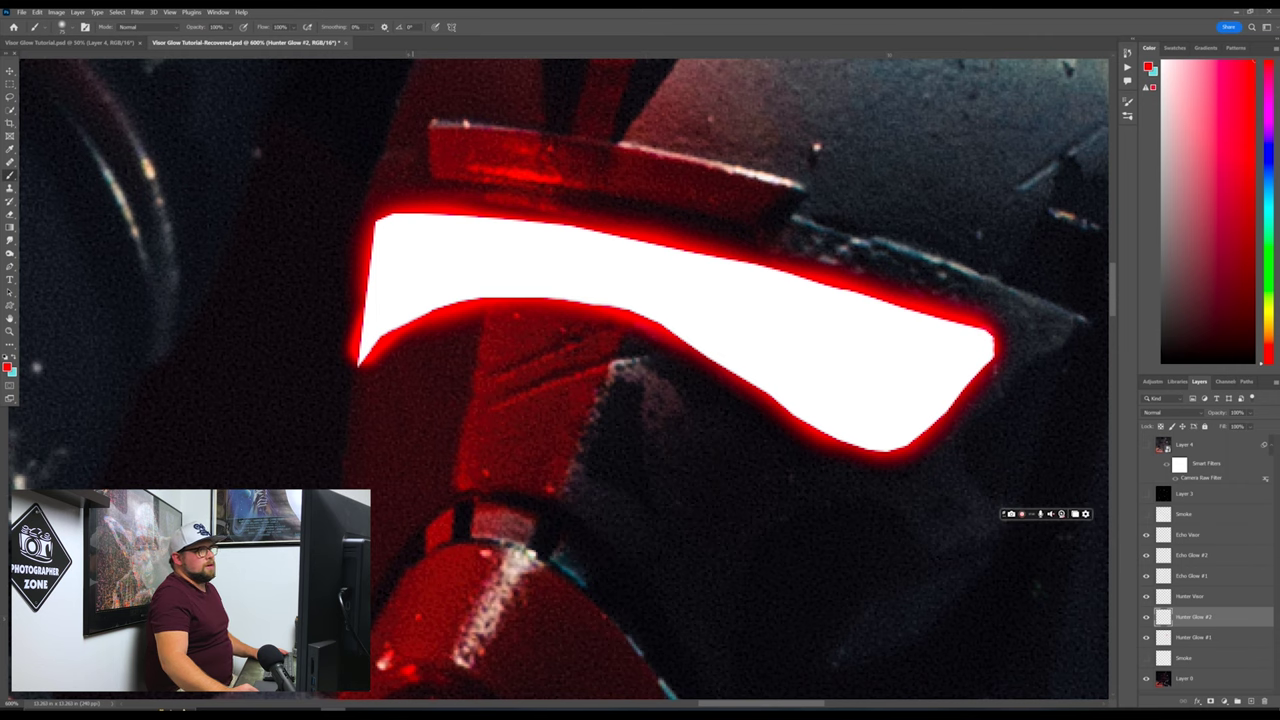
Step: Paint soft red strokes around the visor's top-left corner, upper and lower edges, and both ends
left_click(396, 243)
mouse_move(475, 262)
left_mouse_down()
mouse_move(770, 330)
mouse_move(745, 315)
left_mouse_up()
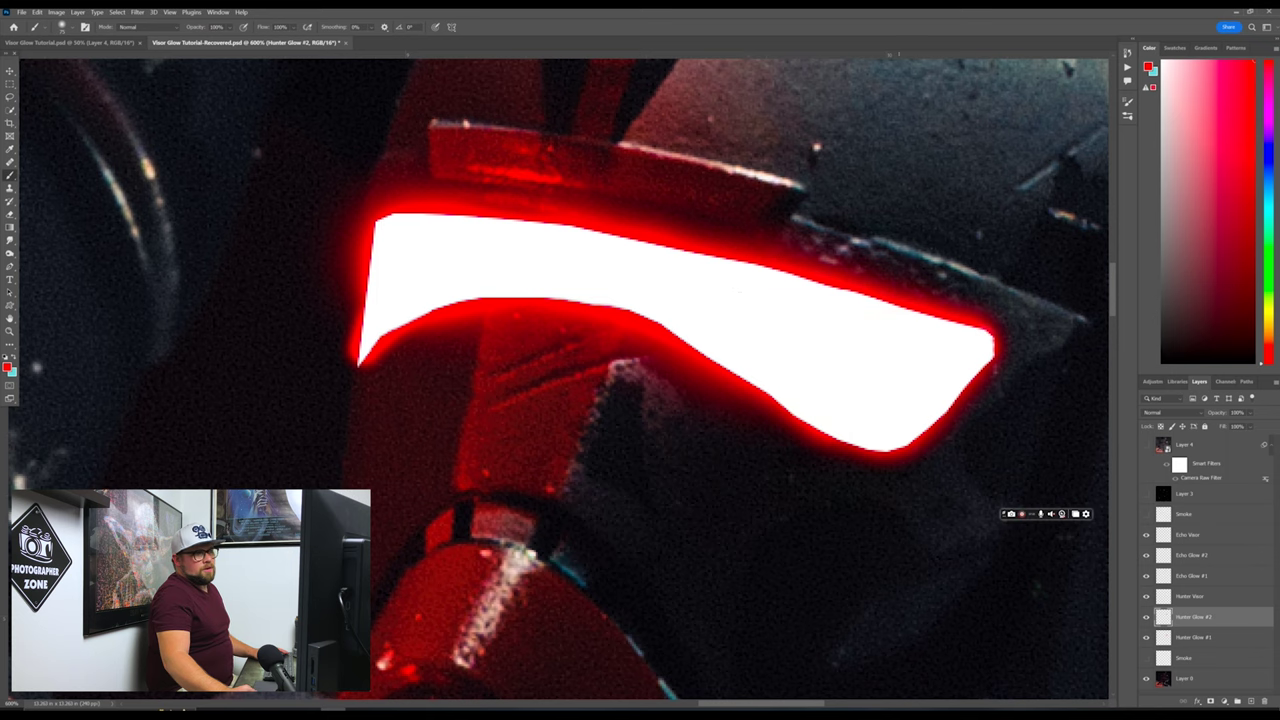
mouse_move(930, 400)
left_mouse_down()
mouse_move(955, 425)
mouse_move(990, 340)
left_mouse_up()
left_click_drag(910, 455, 795, 425)
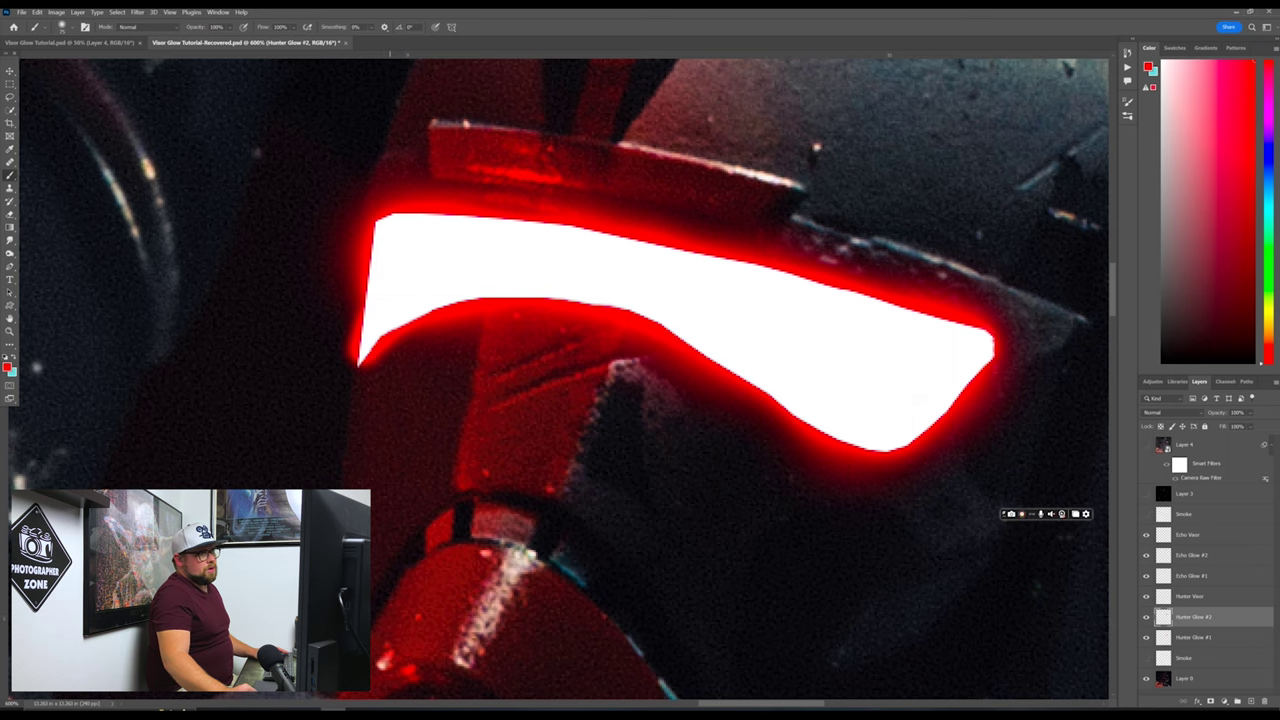
left_click_drag(370, 245, 362, 360)
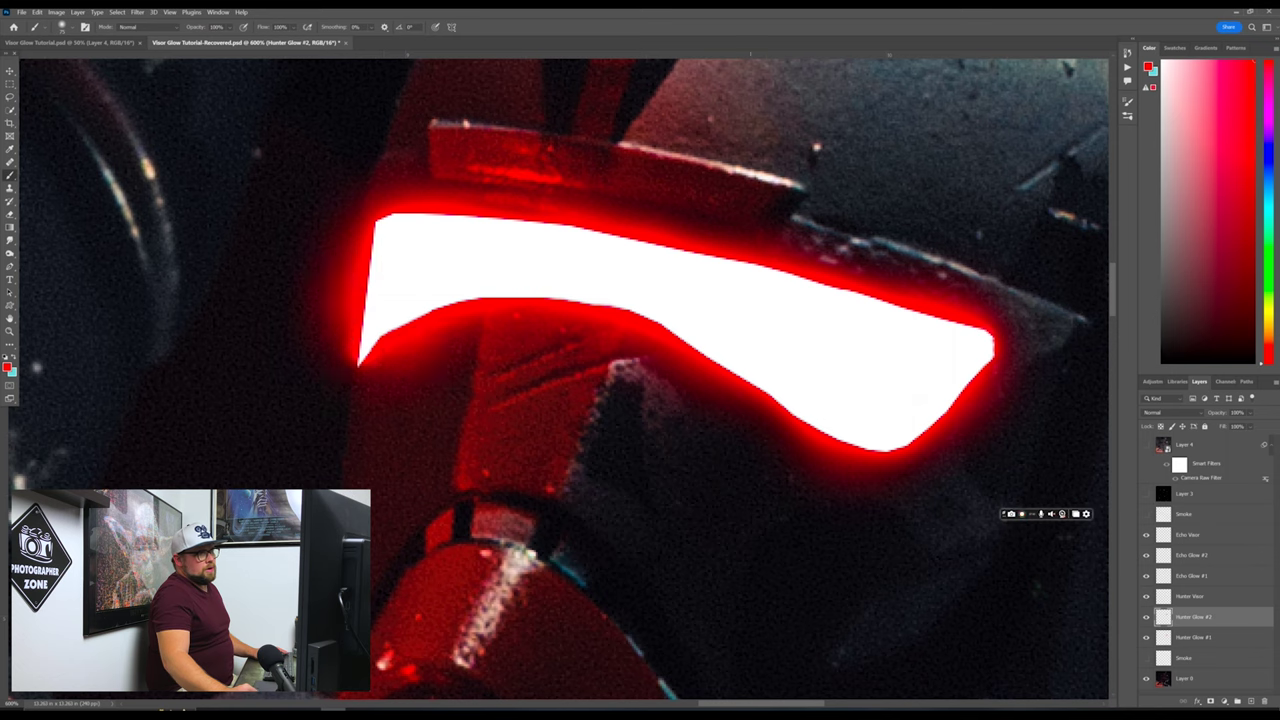
left_click(748, 402)
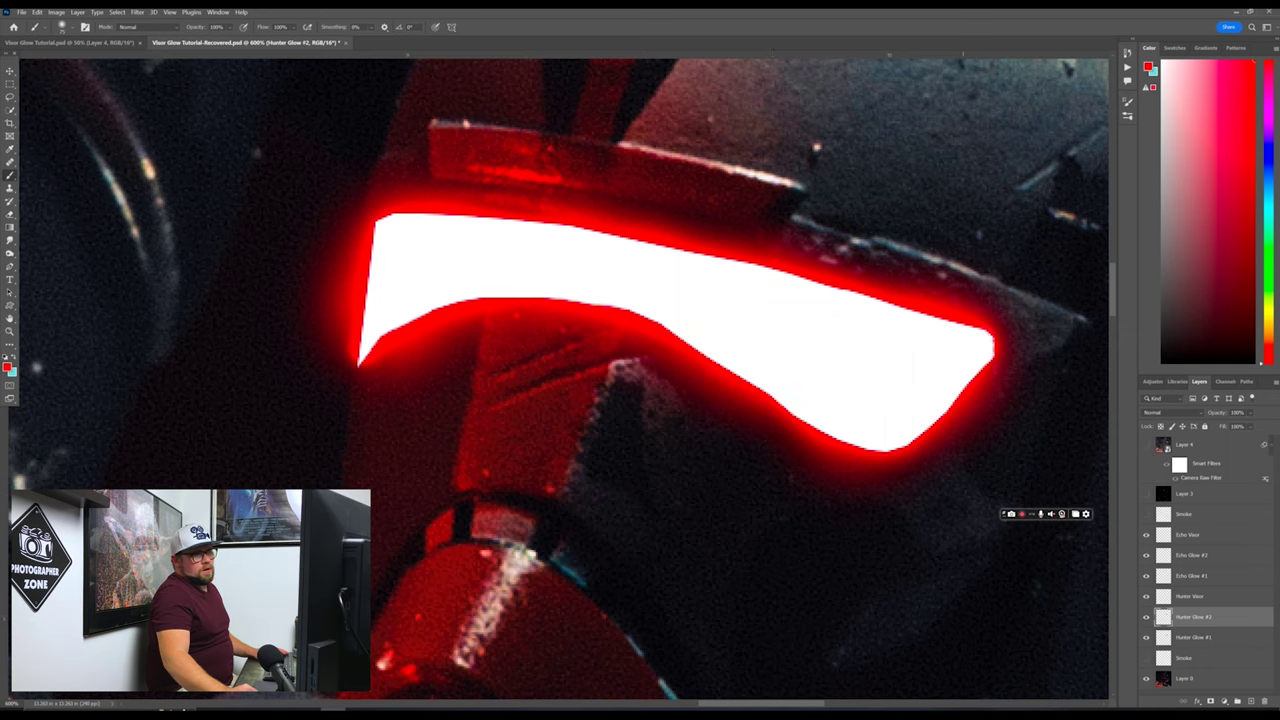
left_click_drag(998, 300, 935, 432)
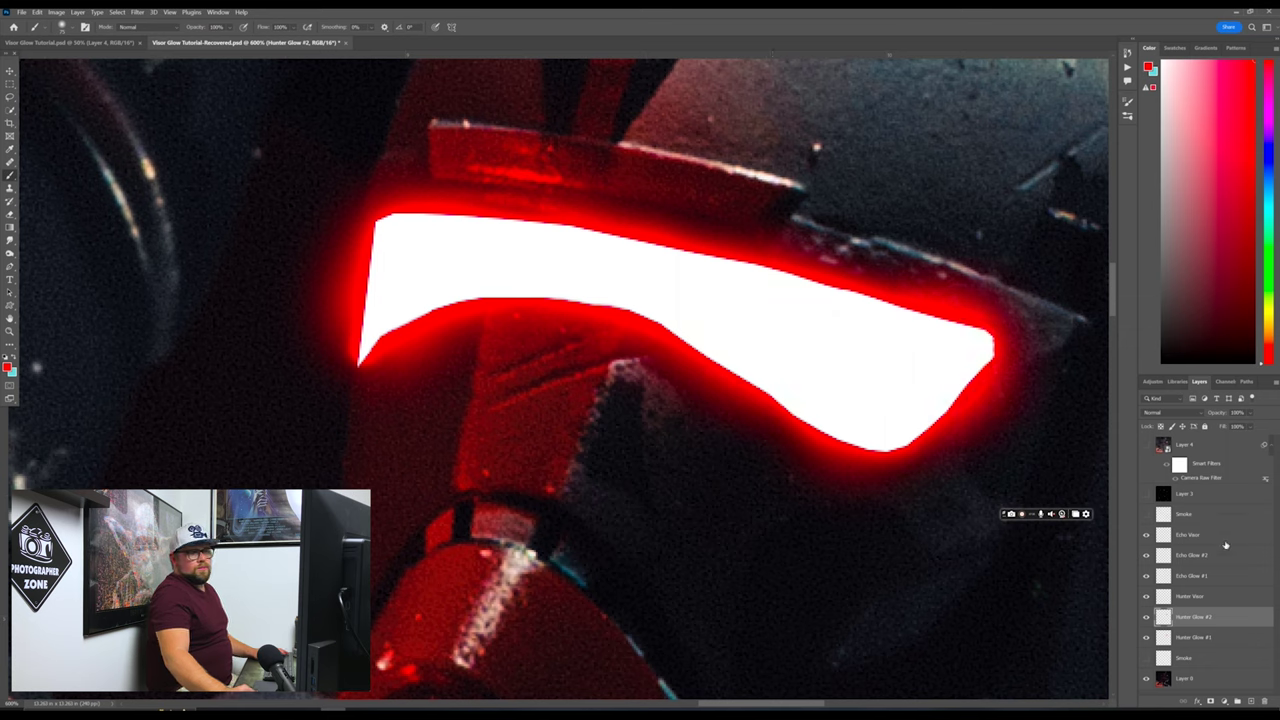
Step: Drop Hunter Glow #2 to about 79% and Hunter Glow #1 to 75% opacity, then fit the photo on screen
left_click(1249, 414)
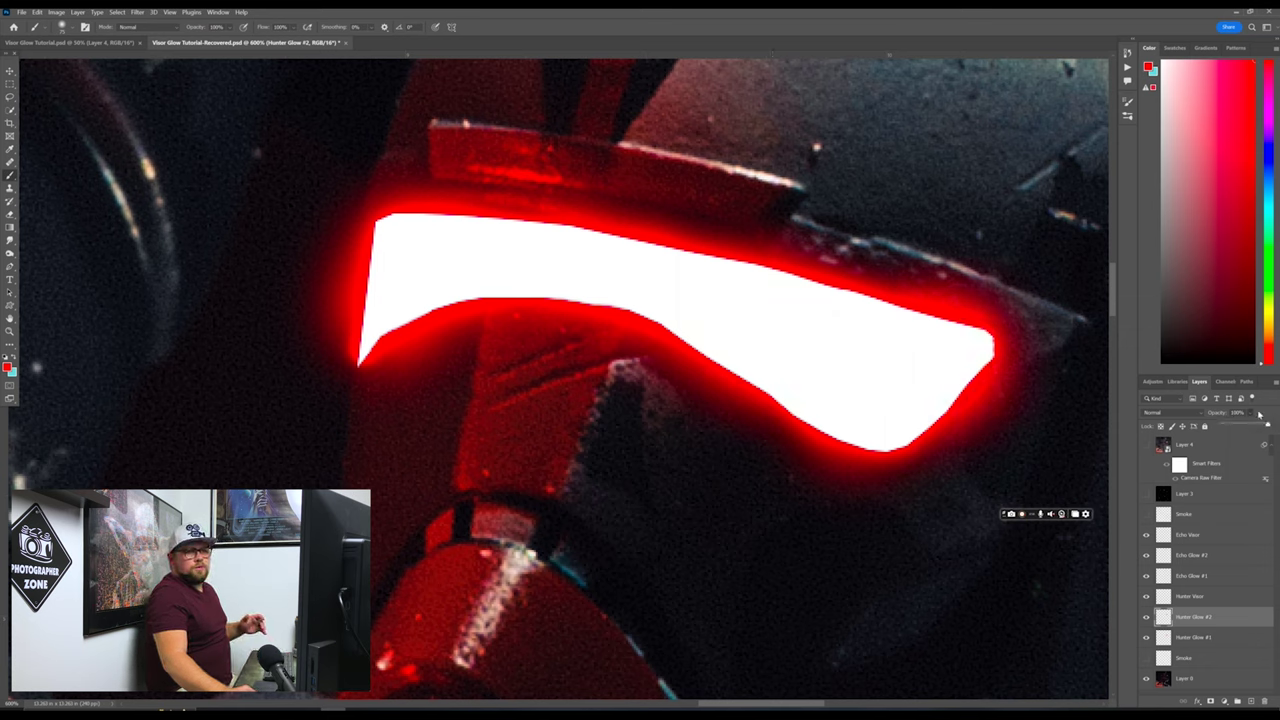
left_click_drag(1267, 425, 1242, 430)
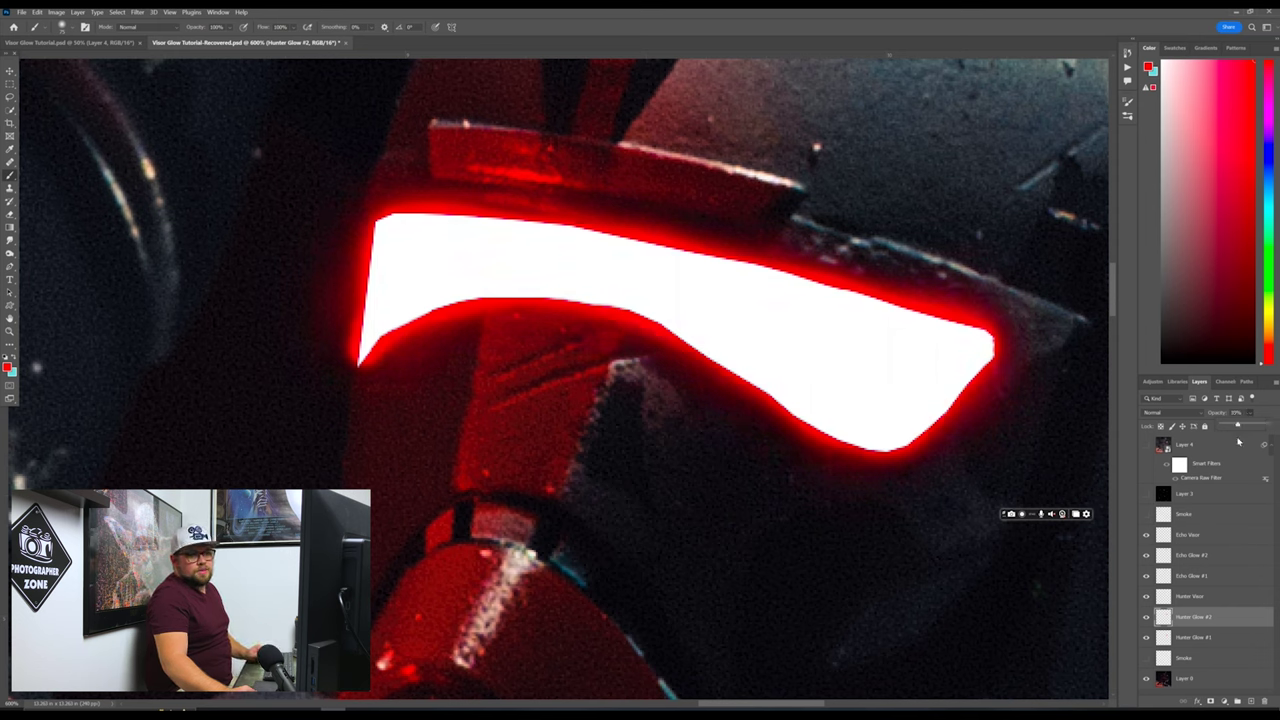
left_click(1206, 647)
left_click(1206, 647)
left_click(1249, 414)
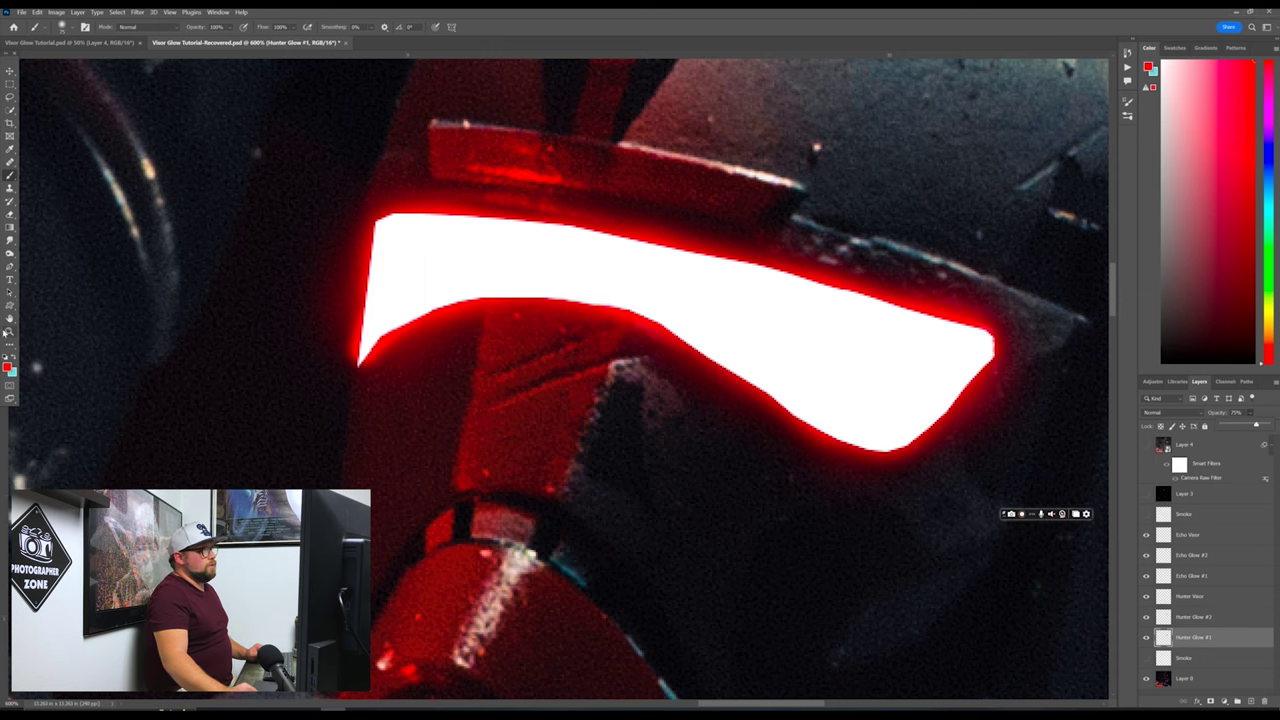
left_click(9, 331)
left_click(296, 30)
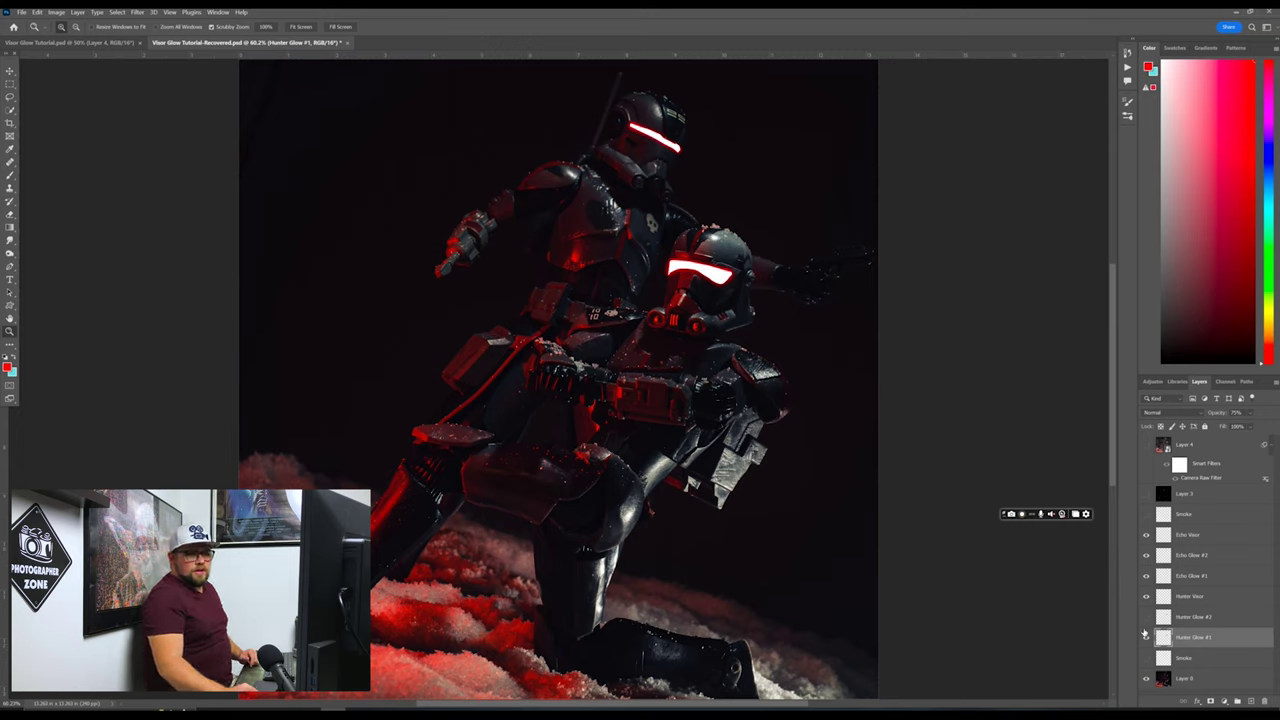
left_click_drag(1146, 636, 1148, 598)
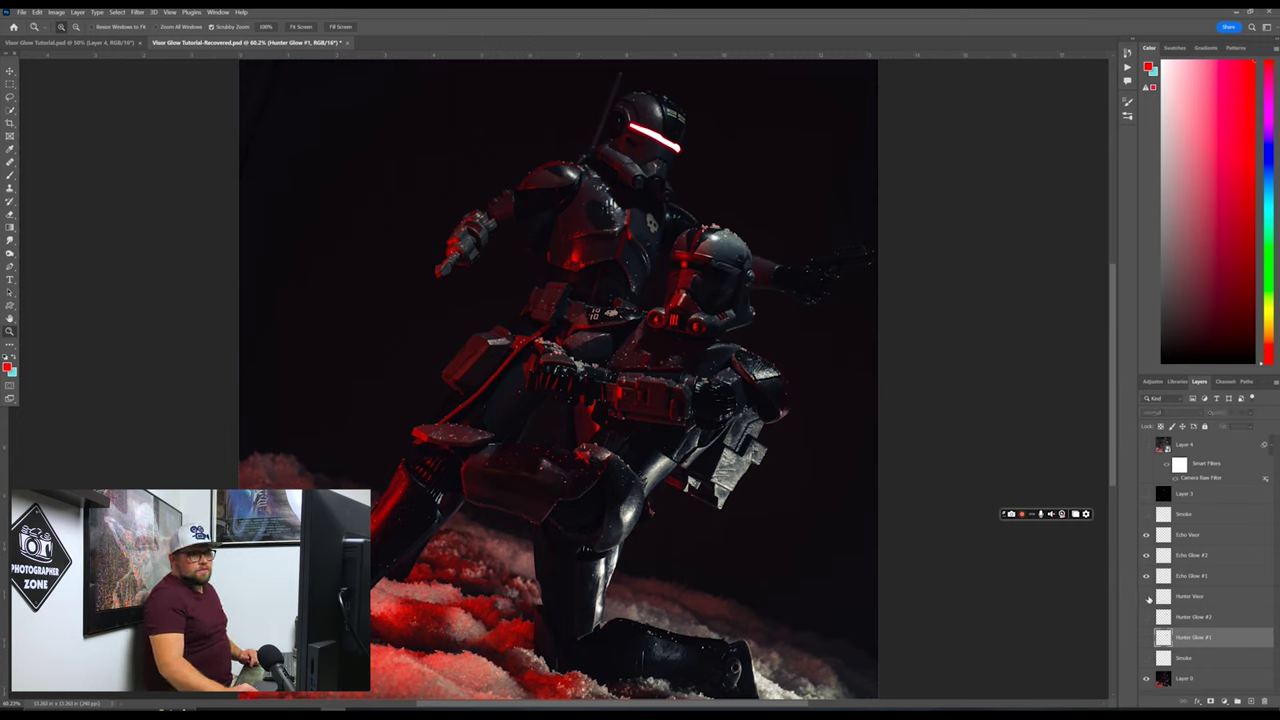
left_click_drag(1148, 540, 1146, 583)
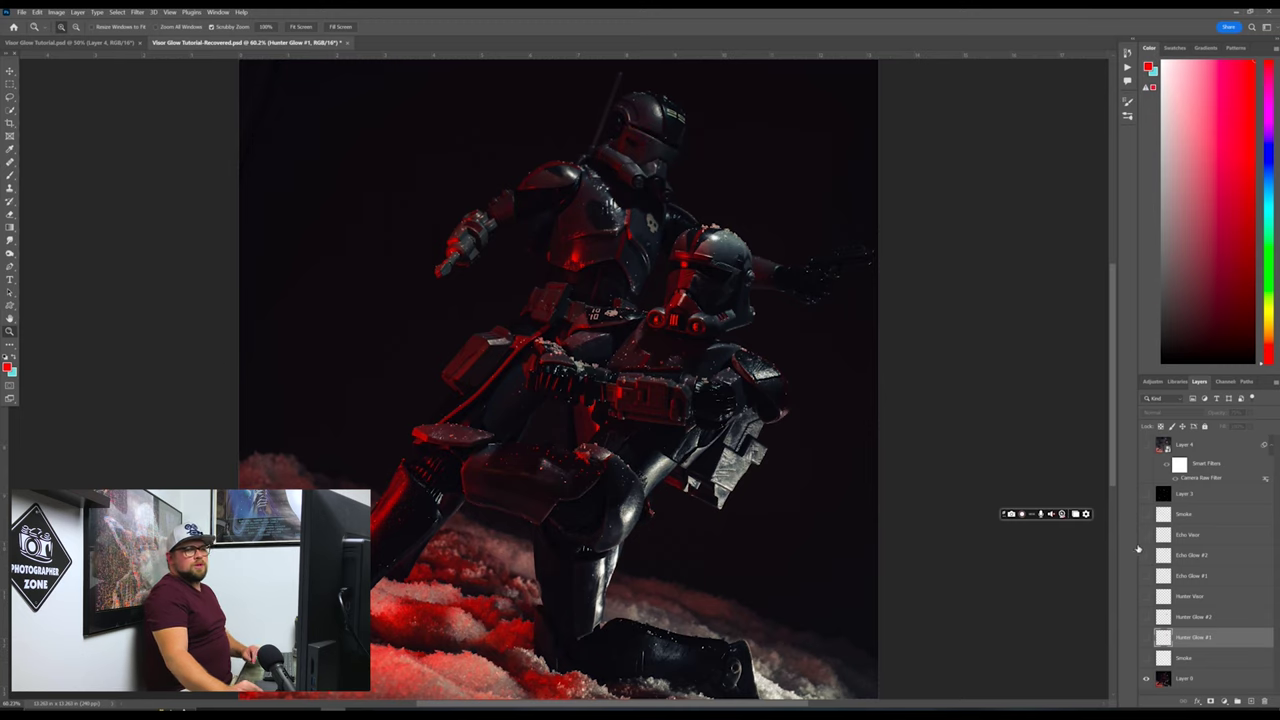
left_click(1146, 537)
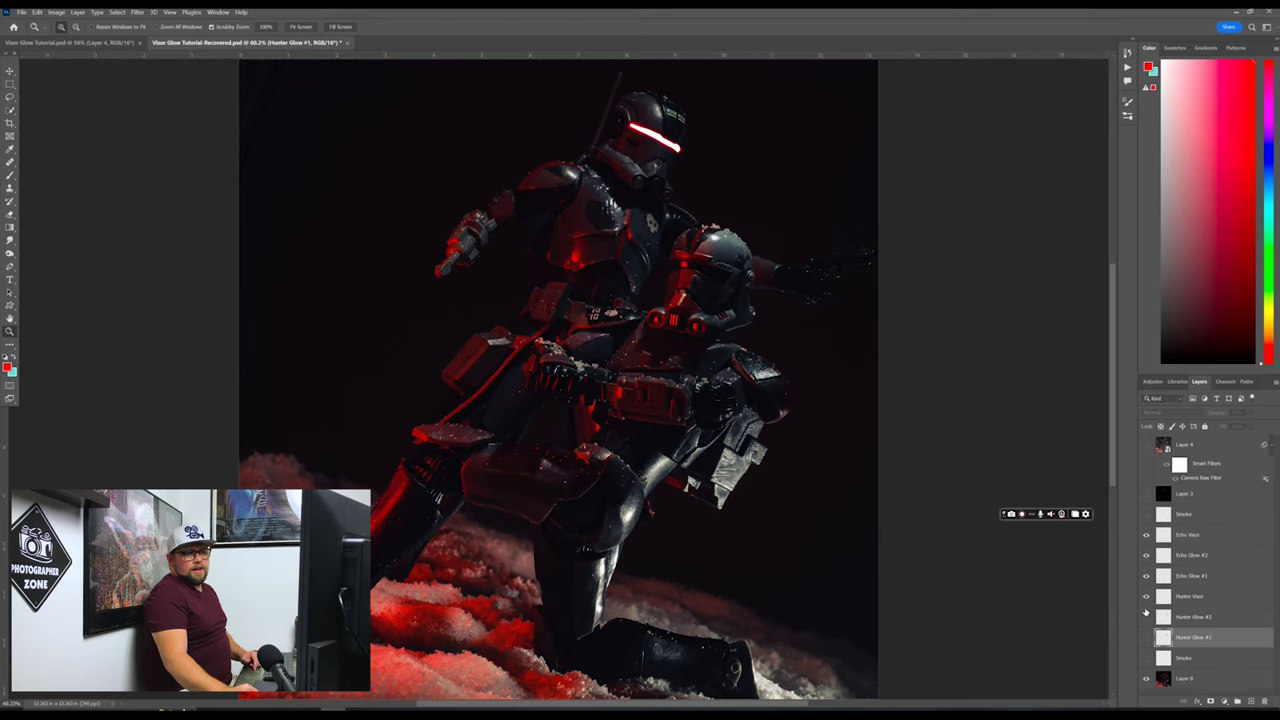
left_click_drag(1147, 597, 1146, 639)
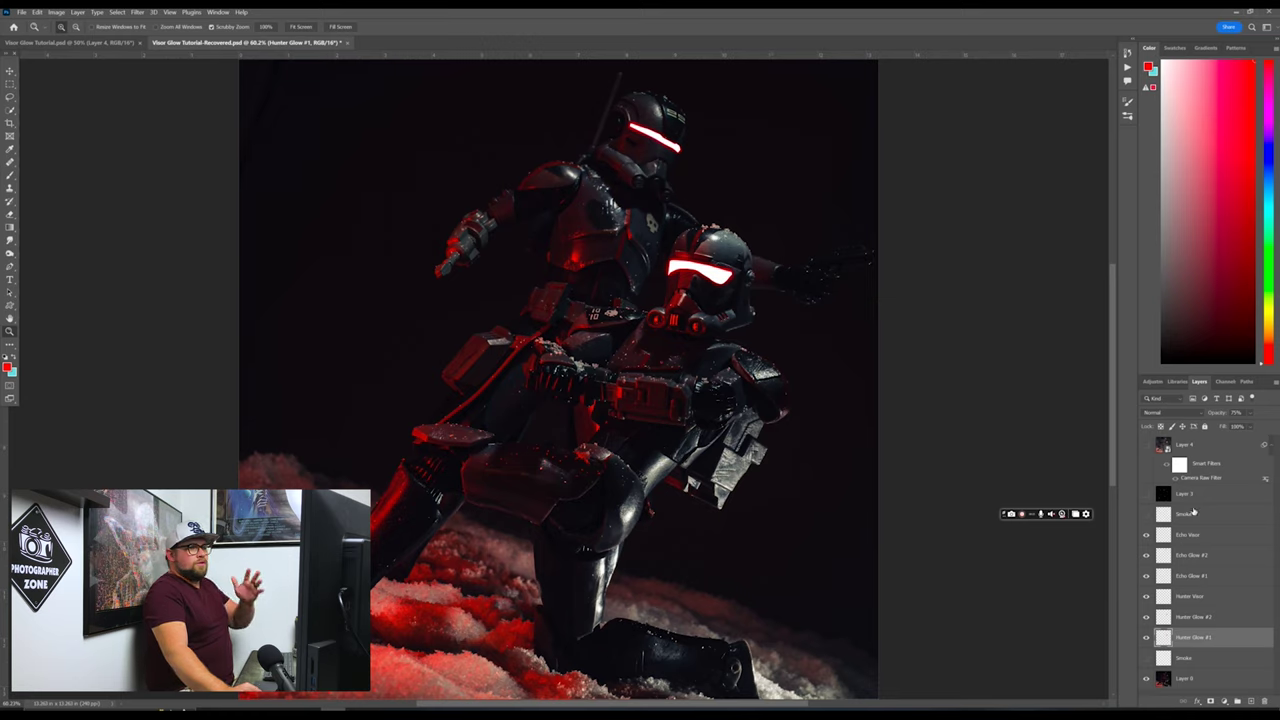
Step: Make both Smoke layers and the Layer 3 snow visible around the troopers
left_click(1146, 657)
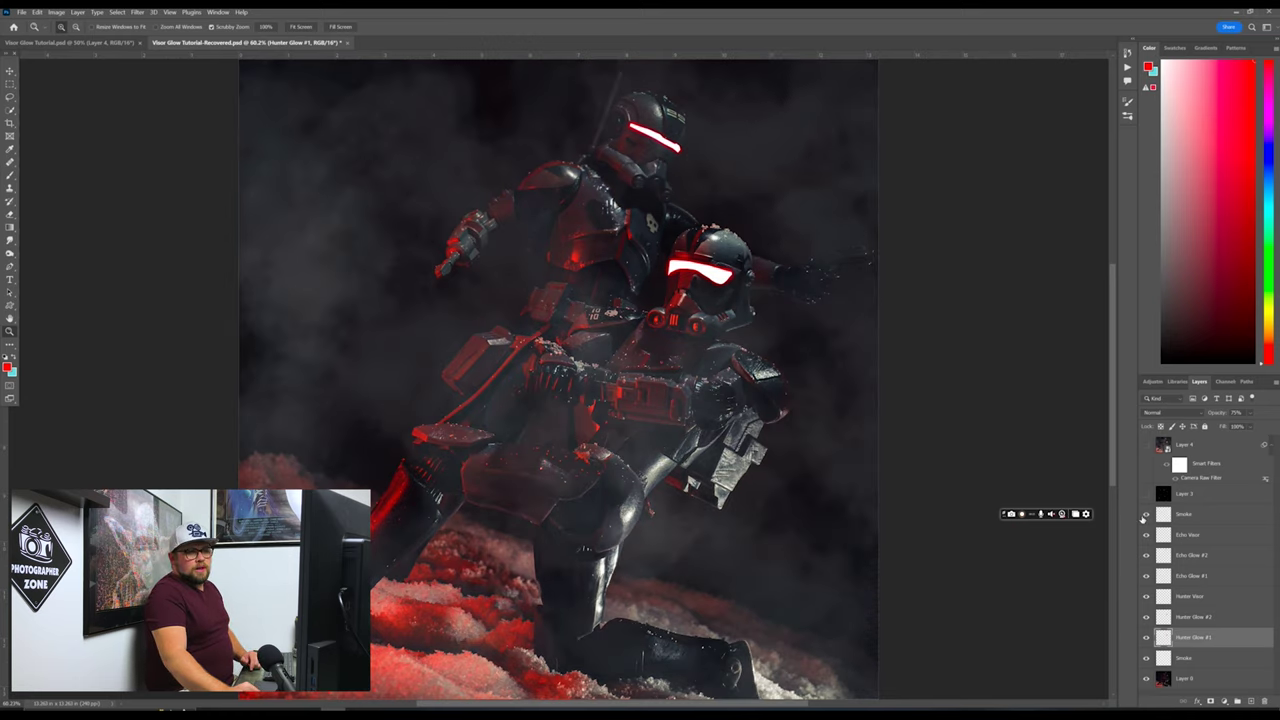
left_click(1146, 514)
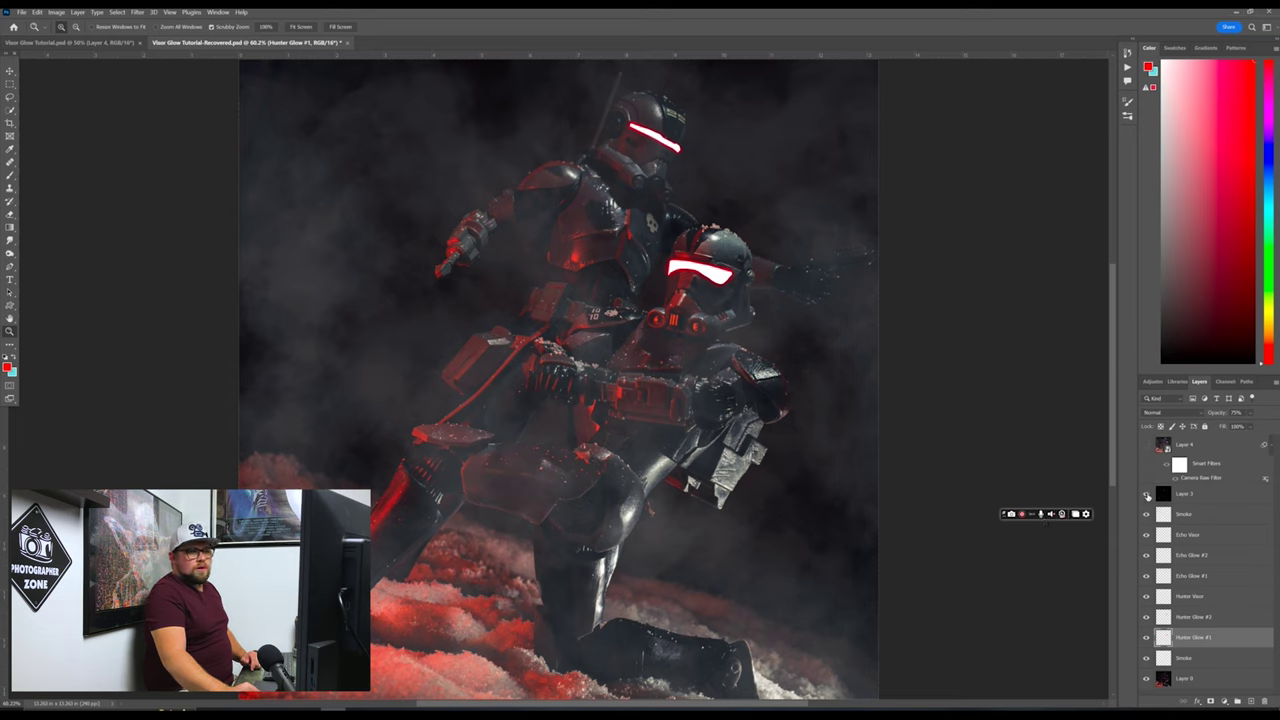
left_click(1146, 494)
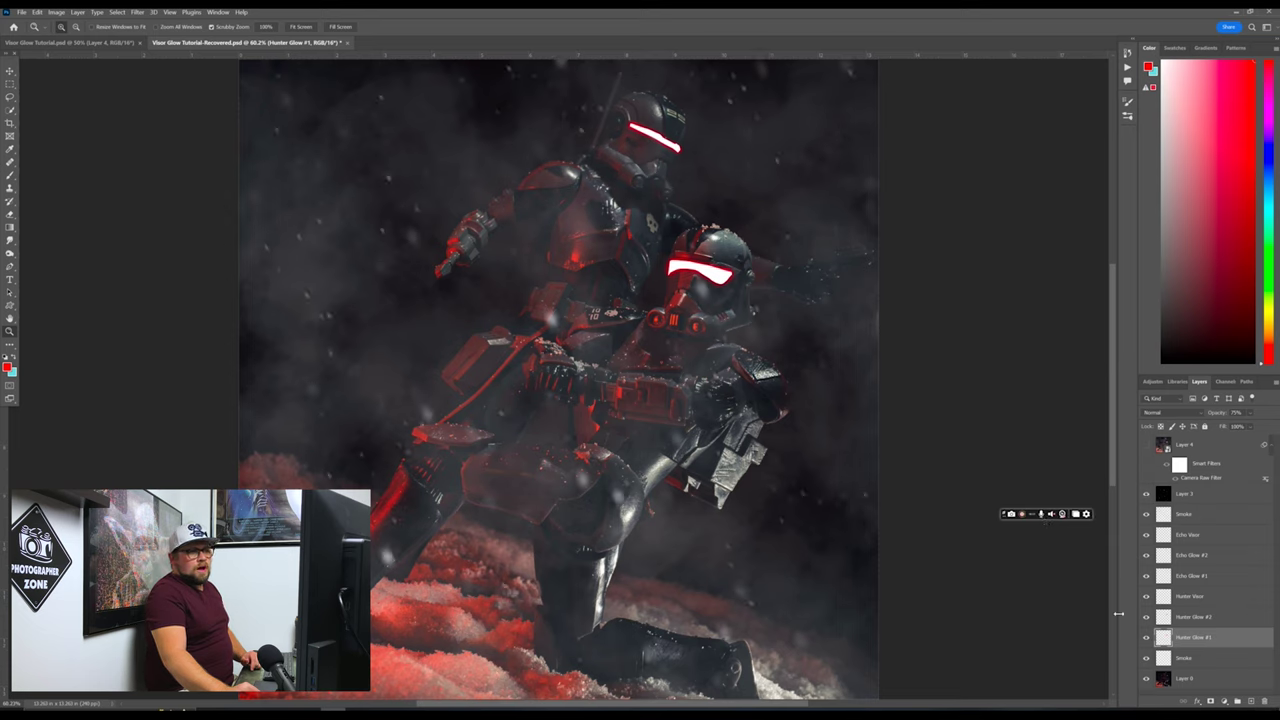